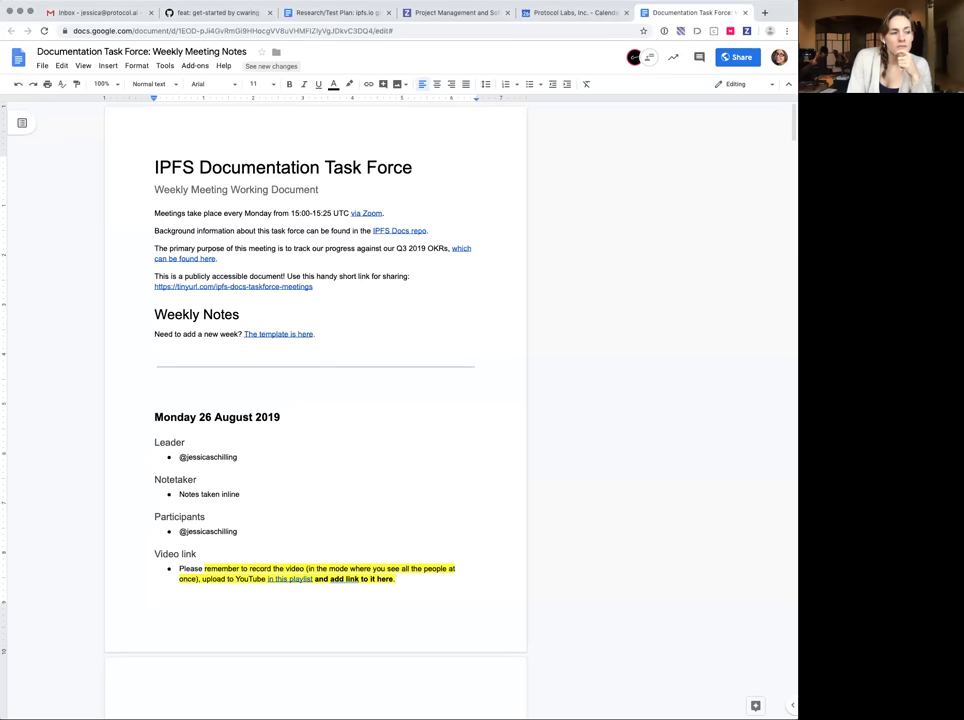
# - Highlight the one-off Vacations item with its notes in the 26 August 2019 agenda for review
pyautogui.click(544, 217)
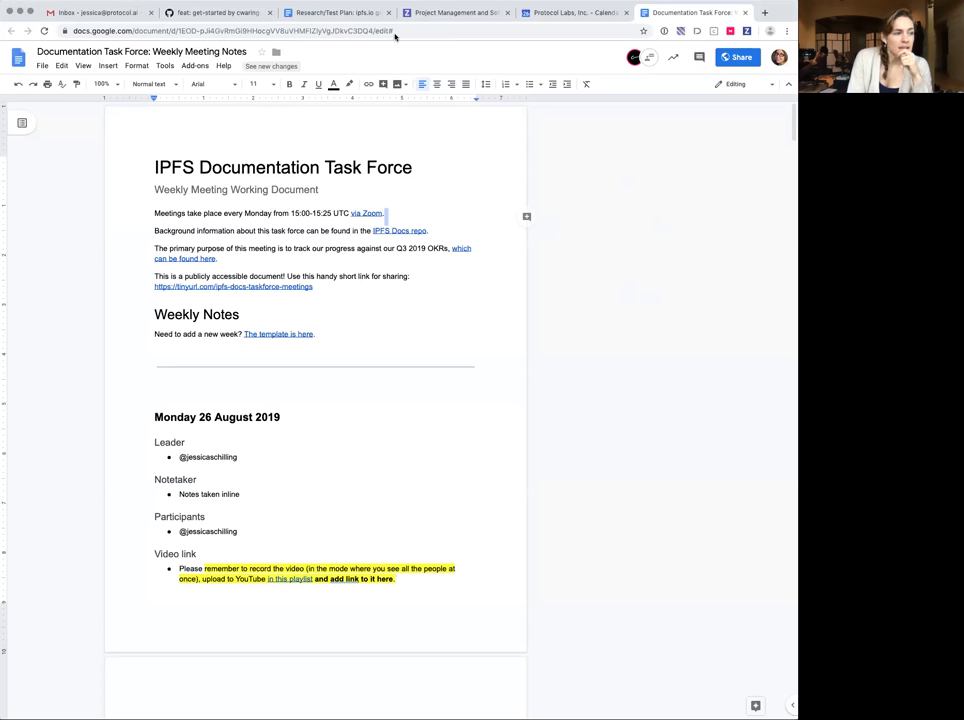
pyautogui.click(658, 274)
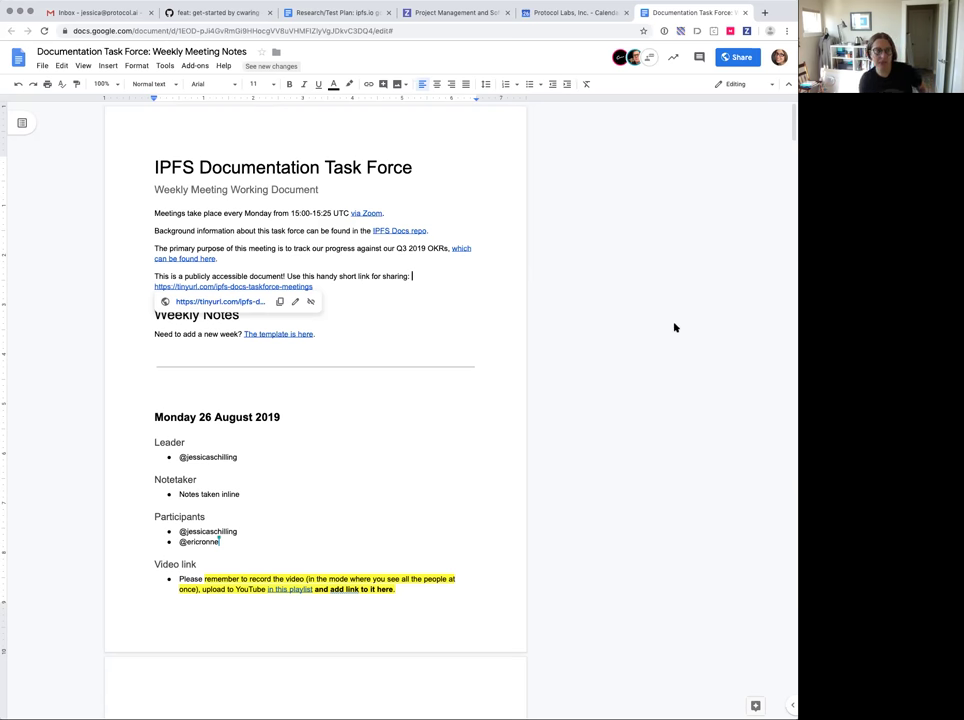
pyautogui.scroll(-5, 626, 413)
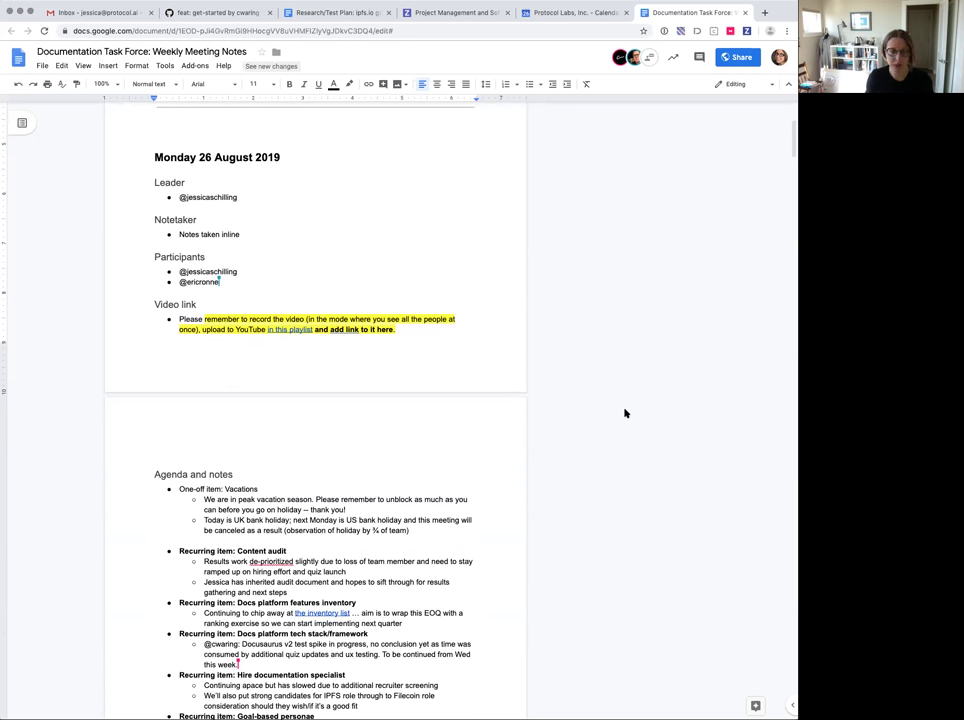
pyautogui.scroll(-4, 628, 413)
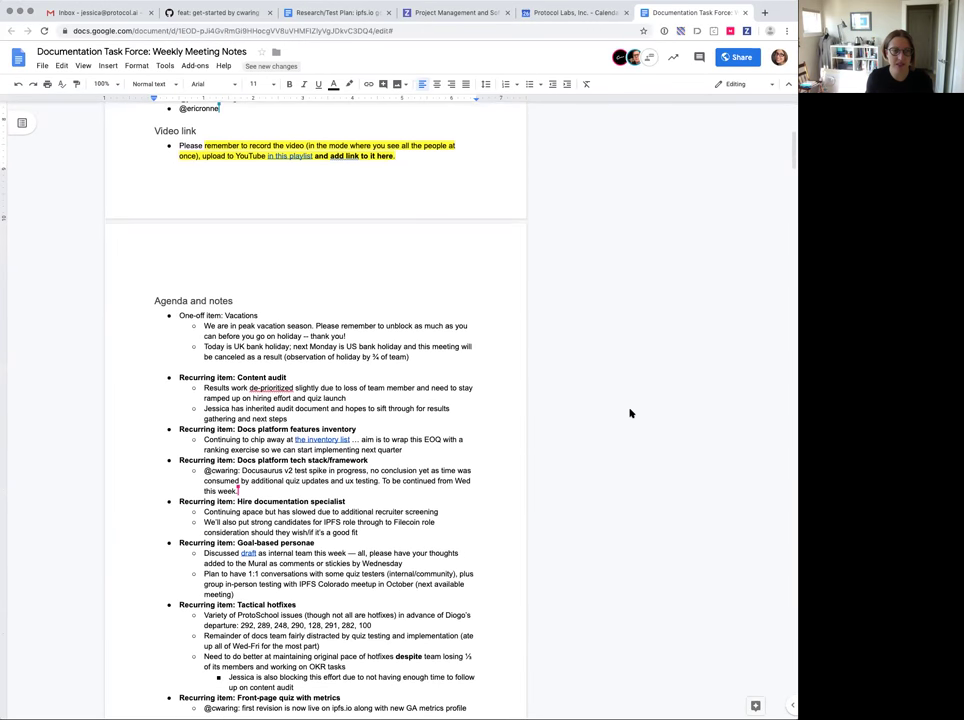
pyautogui.moveTo(411, 306); pyautogui.dragTo(176, 267)
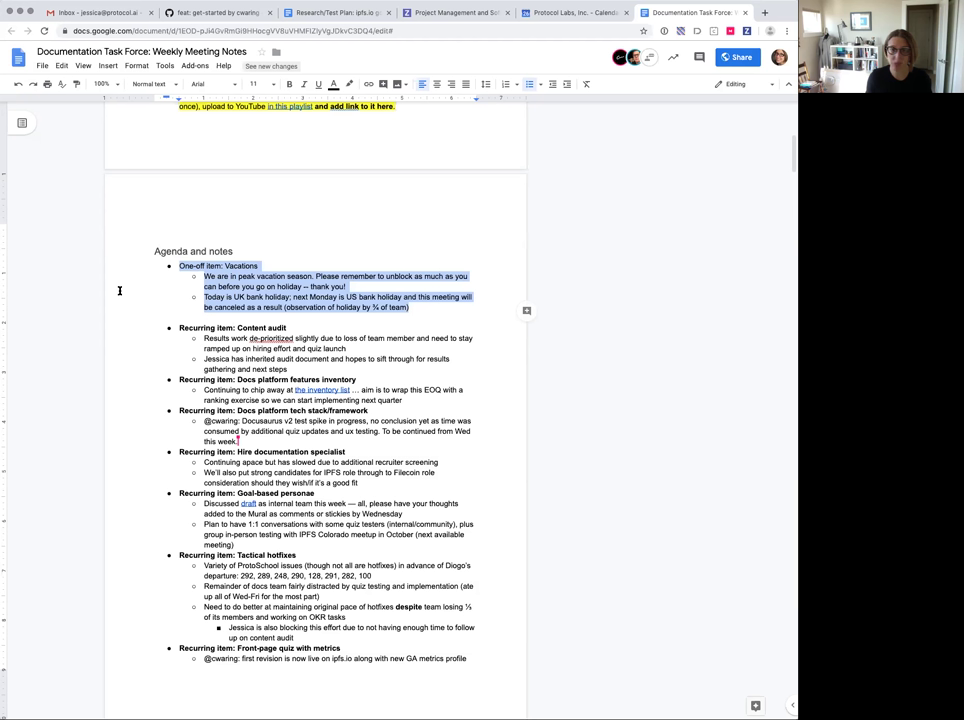
# - Review the recurring agenda items from Content audit through Hire documentation specialist, highlighting each one with its notes in turn
pyautogui.click(381, 352)
pyautogui.moveTo(305, 369); pyautogui.dragTo(174, 325)
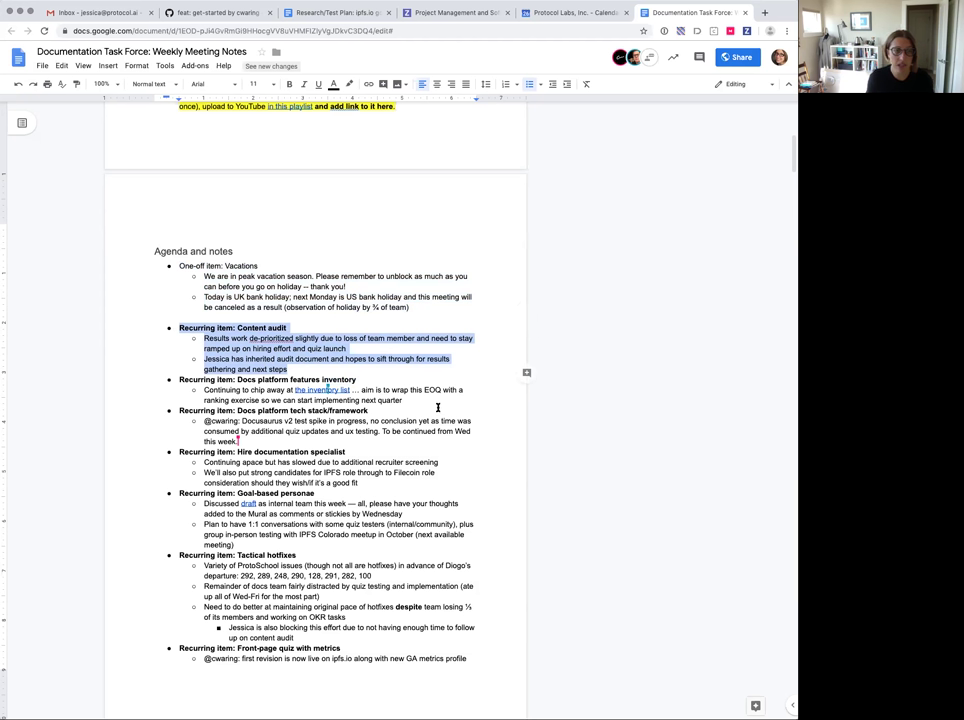
pyautogui.moveTo(414, 399); pyautogui.dragTo(126, 373)
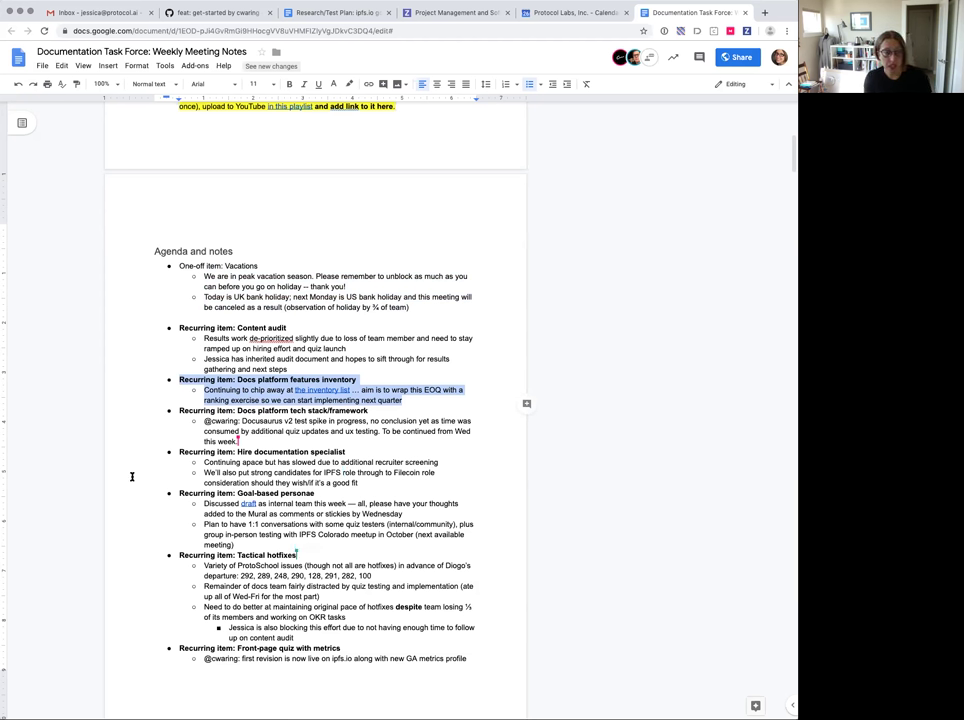
pyautogui.moveTo(254, 441); pyautogui.dragTo(157, 411)
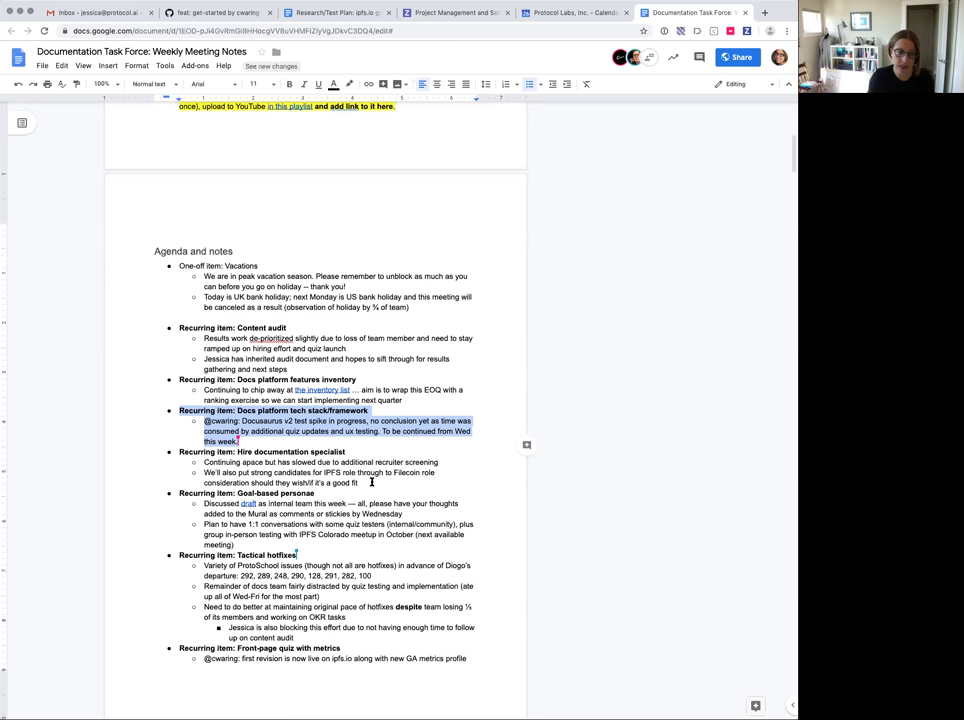
pyautogui.click(368, 482)
pyautogui.moveTo(368, 482); pyautogui.dragTo(163, 449)
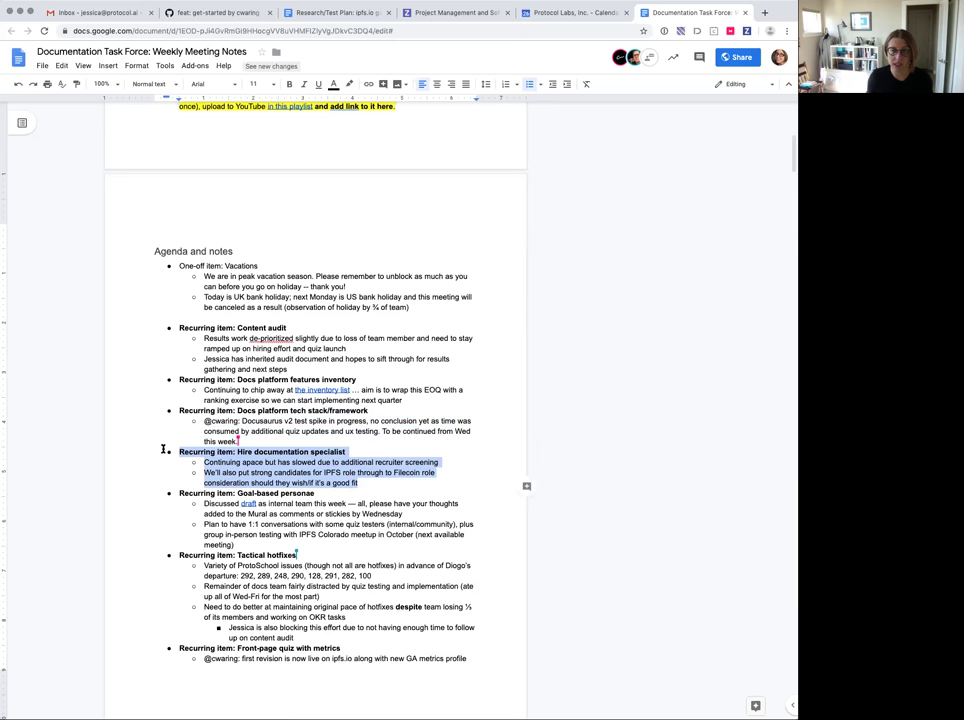
# - Review the Goal-based personae and Tactical hotfixes items, highlighting each one with its notes in turn
pyautogui.scroll(-3, 163, 449)
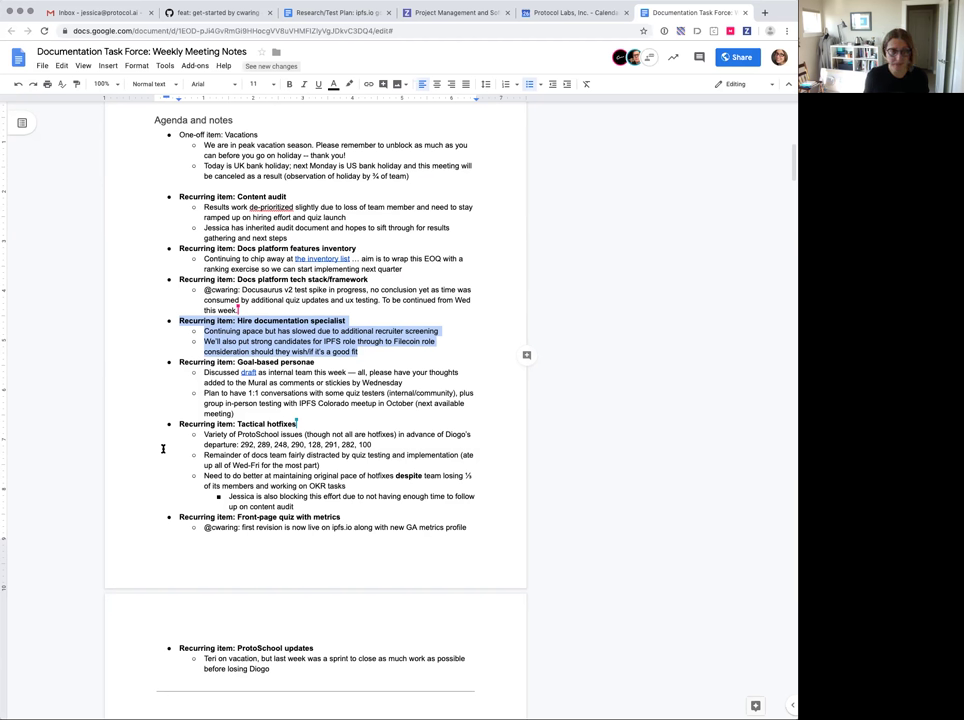
pyautogui.click(321, 396)
pyautogui.moveTo(234, 413); pyautogui.dragTo(155, 360)
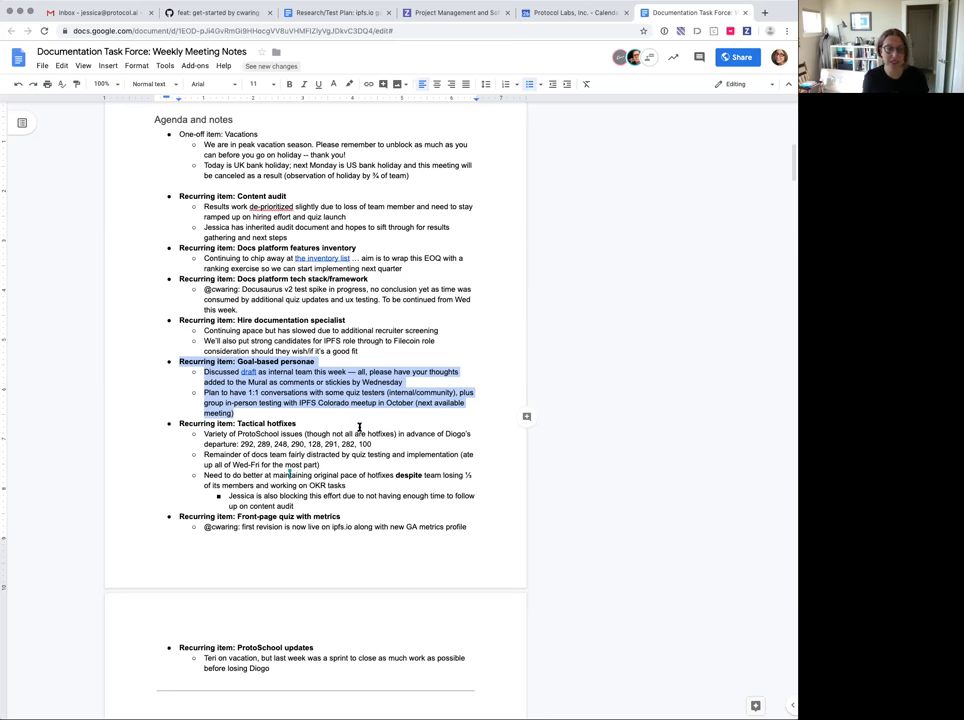
pyautogui.scroll(-2, 357, 422)
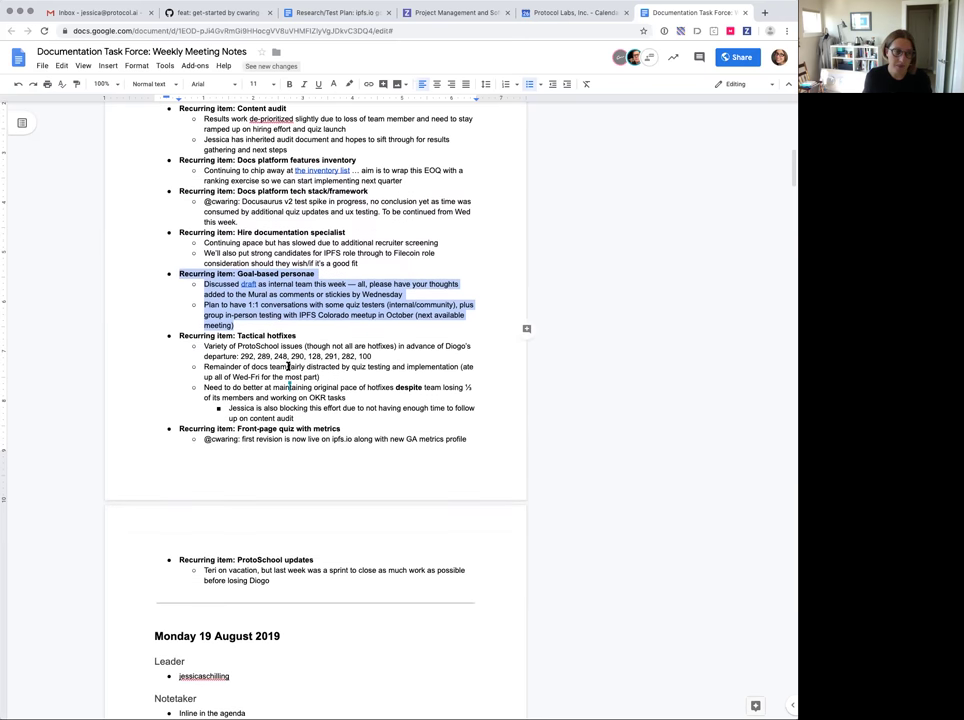
pyautogui.click(287, 366)
pyautogui.moveTo(300, 413); pyautogui.dragTo(169, 335)
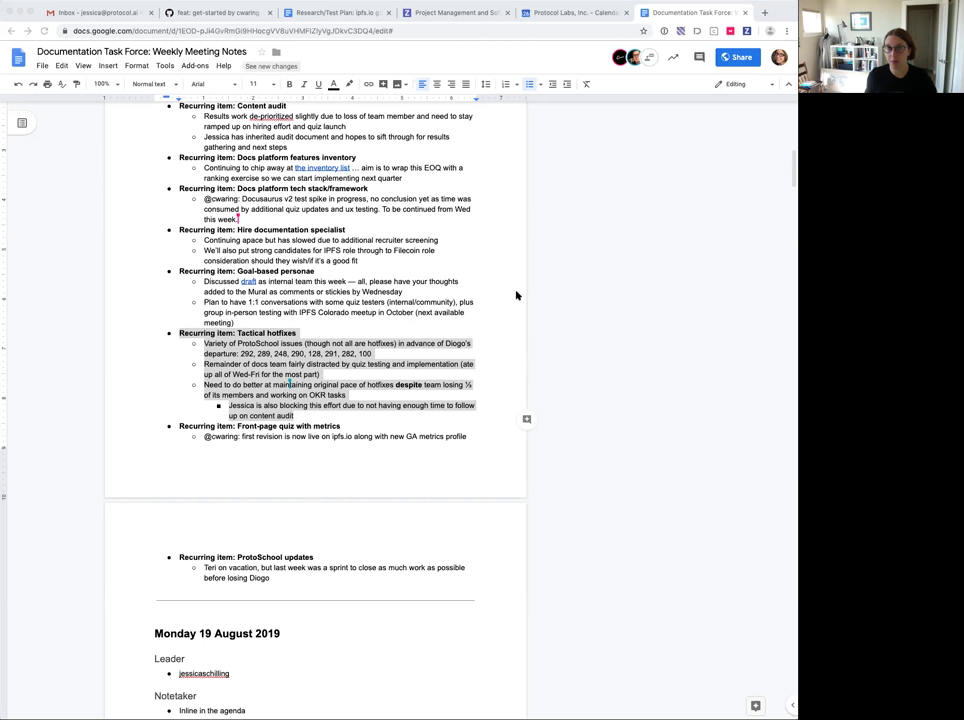
# - Highlight the Front-page quiz with metrics item and its note for review
pyautogui.click(344, 426)
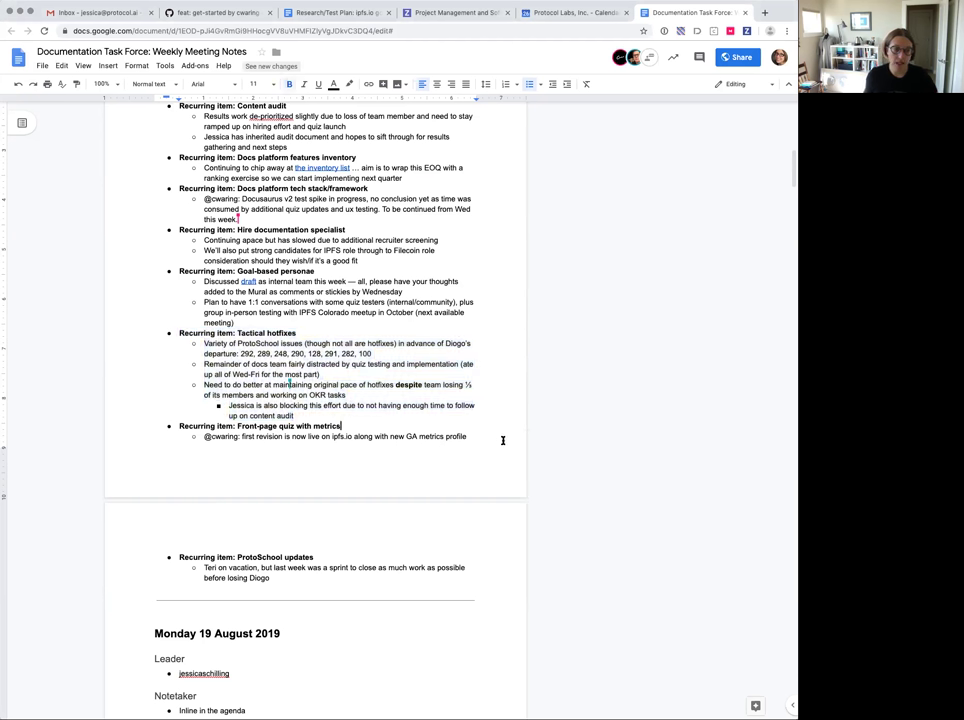
pyautogui.moveTo(478, 437); pyautogui.dragTo(188, 427)
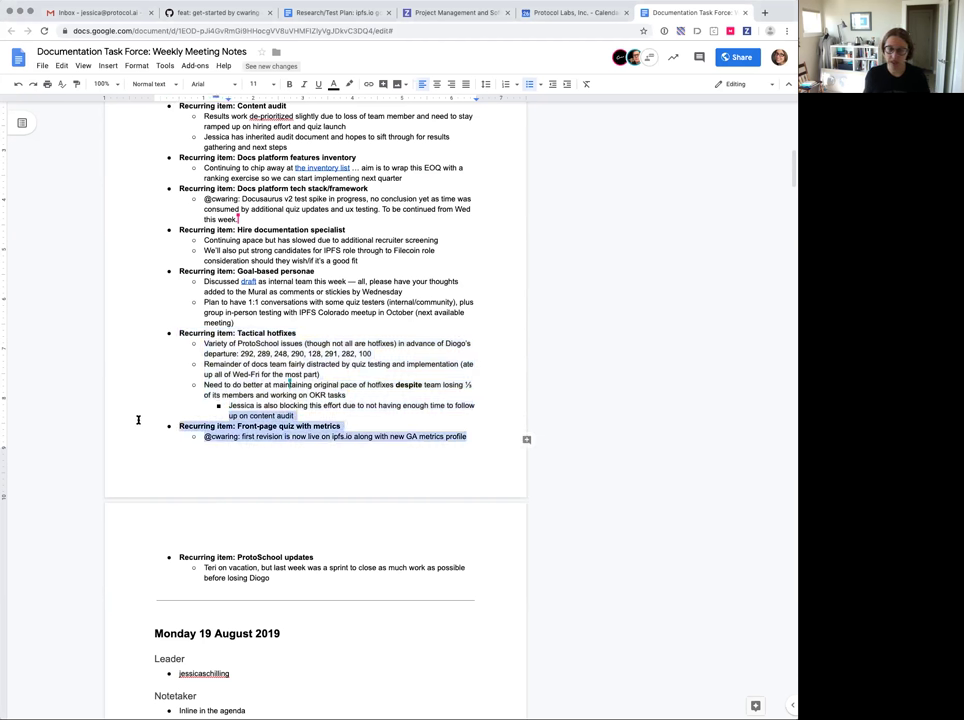
pyautogui.click(310, 437)
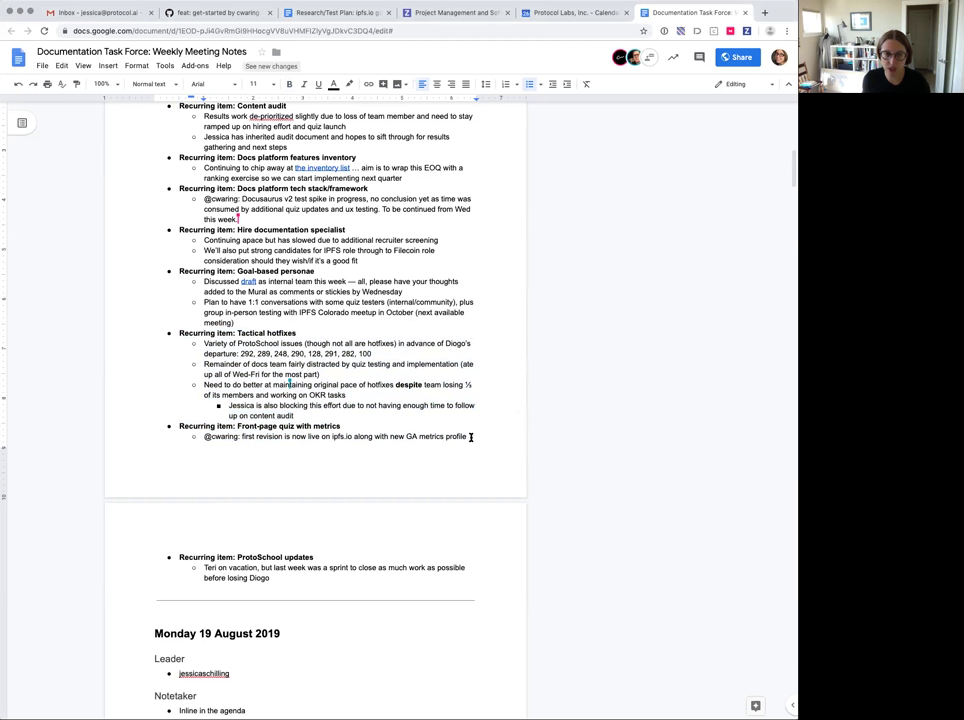
pyautogui.moveTo(469, 437); pyautogui.dragTo(181, 425)
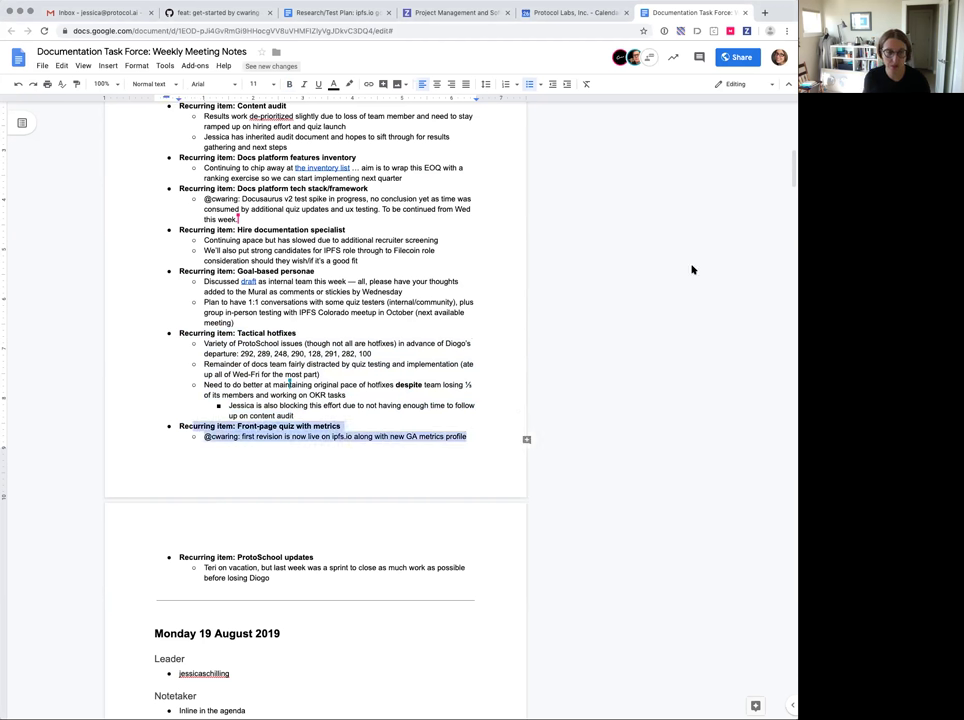
# - Add the sub-bullet "Round of 1:1 usability testing: 10 testers (7 internal, 3 external)" under Front-page quiz with metrics
pyautogui.click(480, 437)
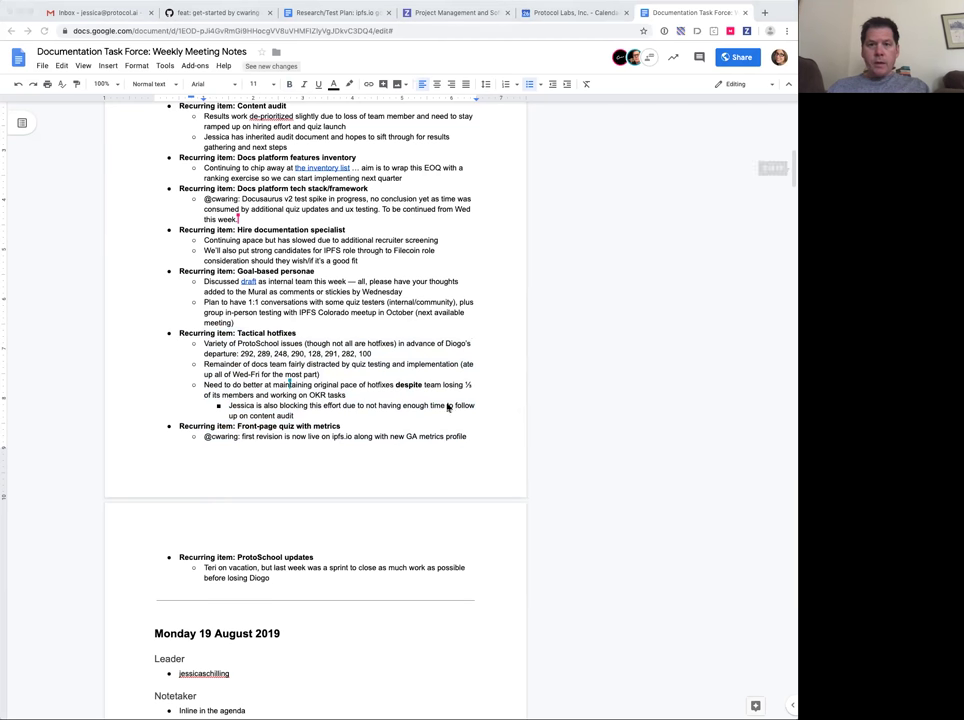
pyautogui.press('Return')
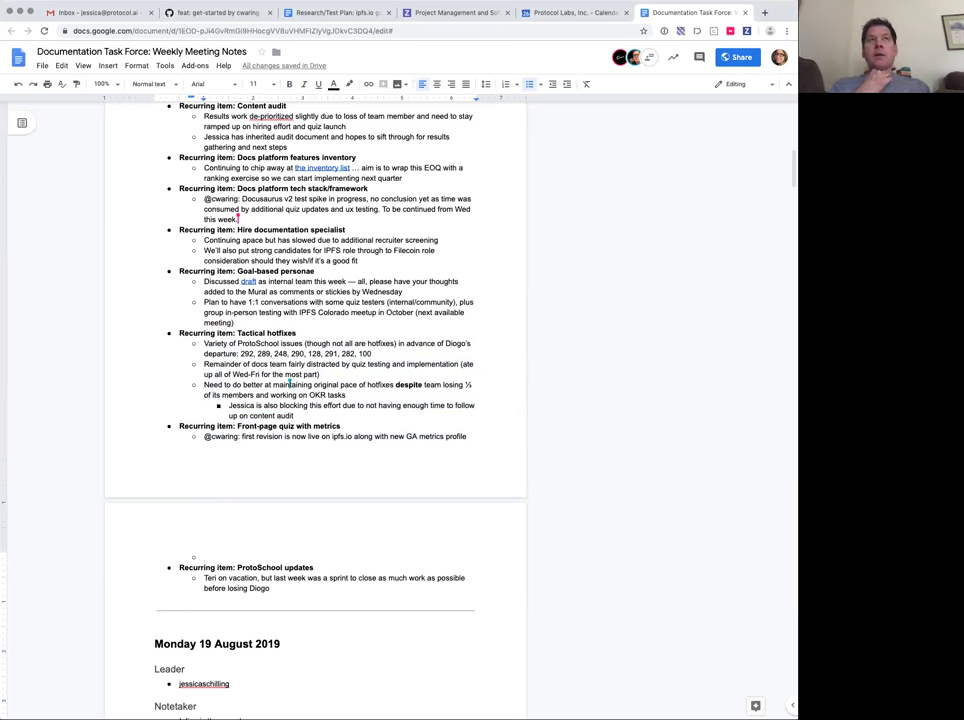
pyautogui.write('Round of 1')
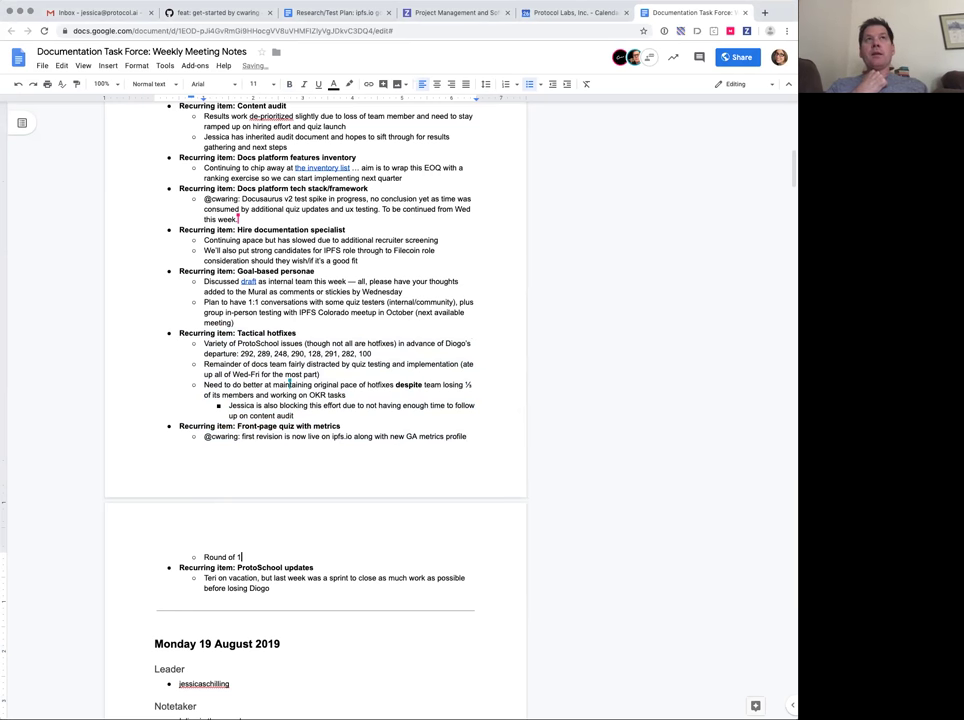
pyautogui.write(':1 usability test')
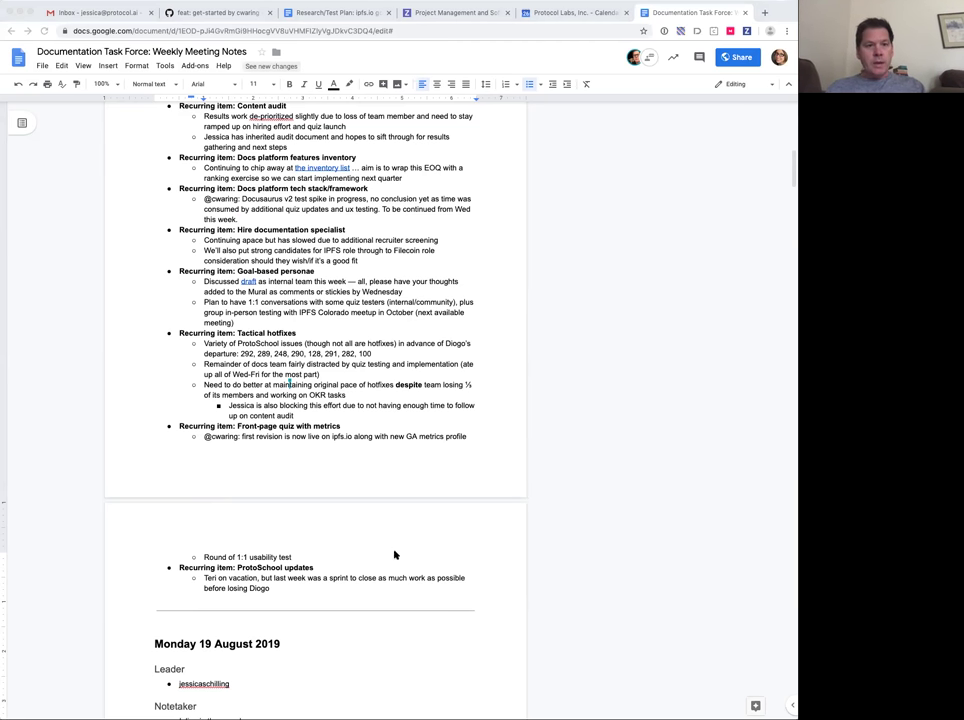
pyautogui.write('ing:')
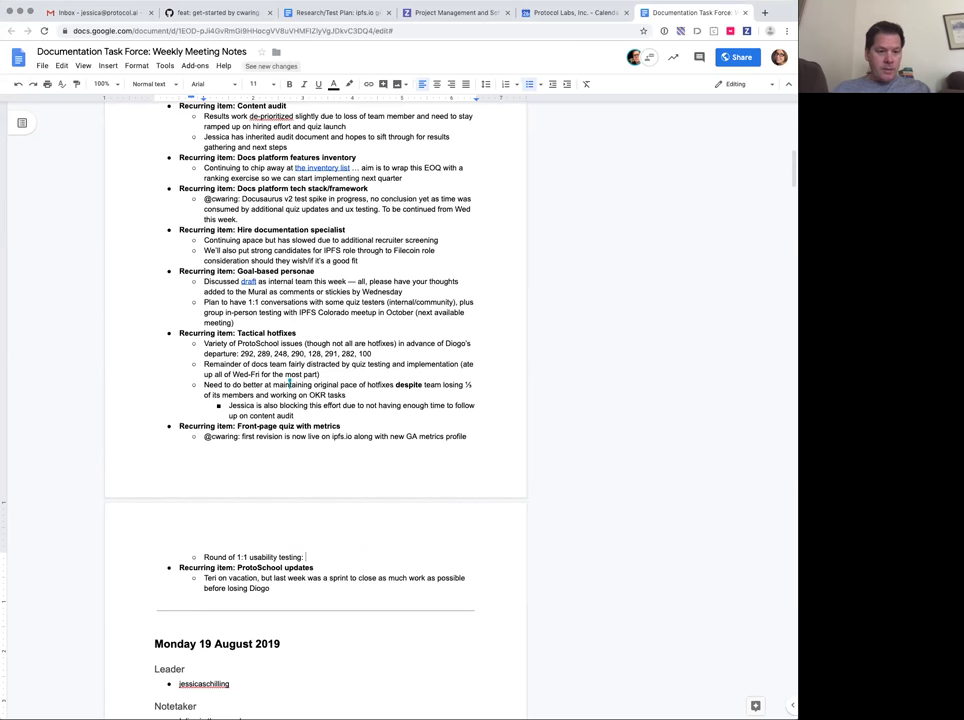
pyautogui.write('10 testers (7 internal, 3 external')
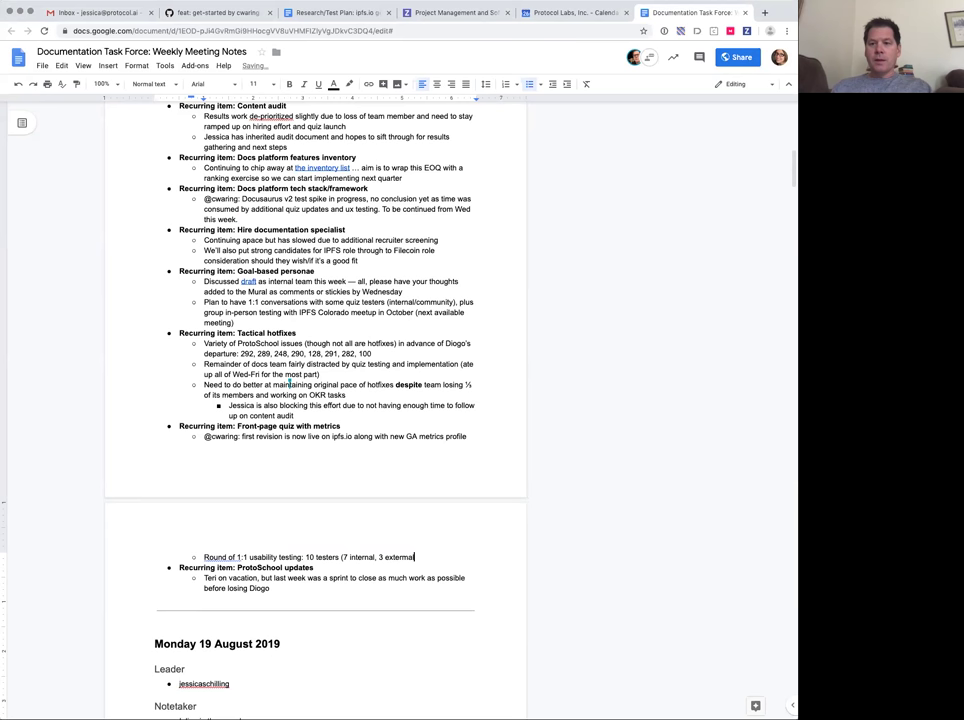
pyautogui.write(')')
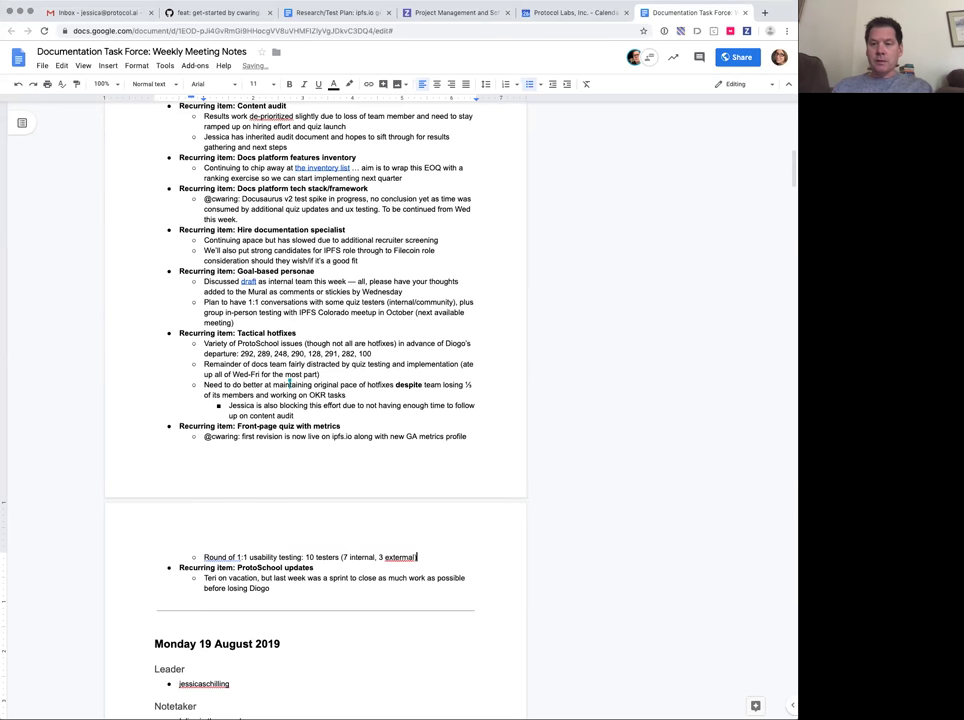
pyautogui.press('BackSpace')
pyautogui.press('BackSpace')
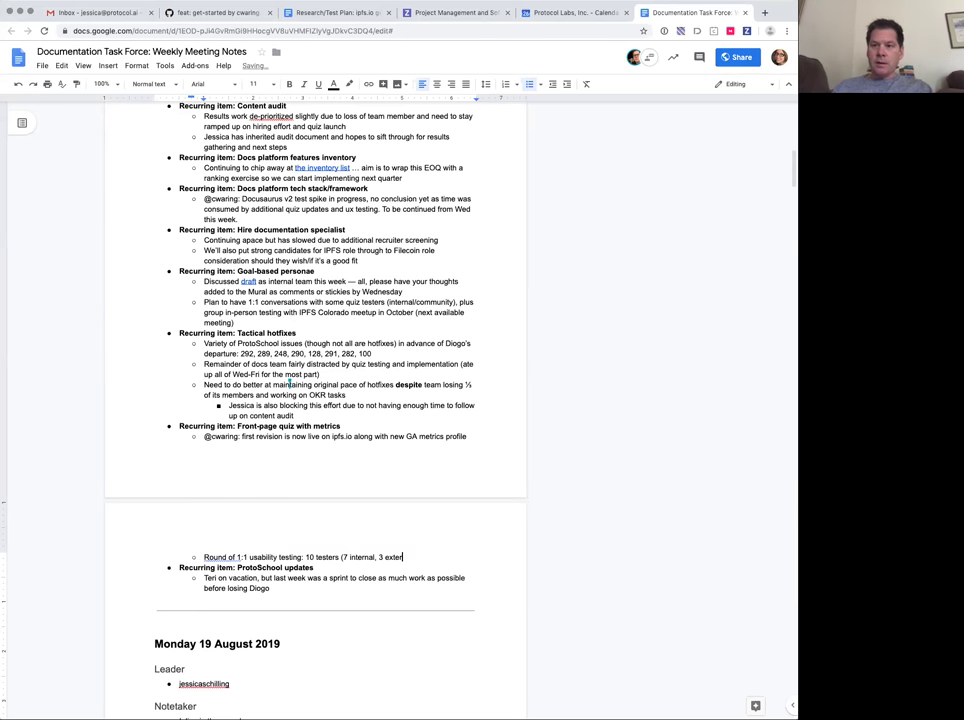
# - Add the nested bullet "1 no-show, which is excellent" below the usability testing note
pyautogui.press('Return')
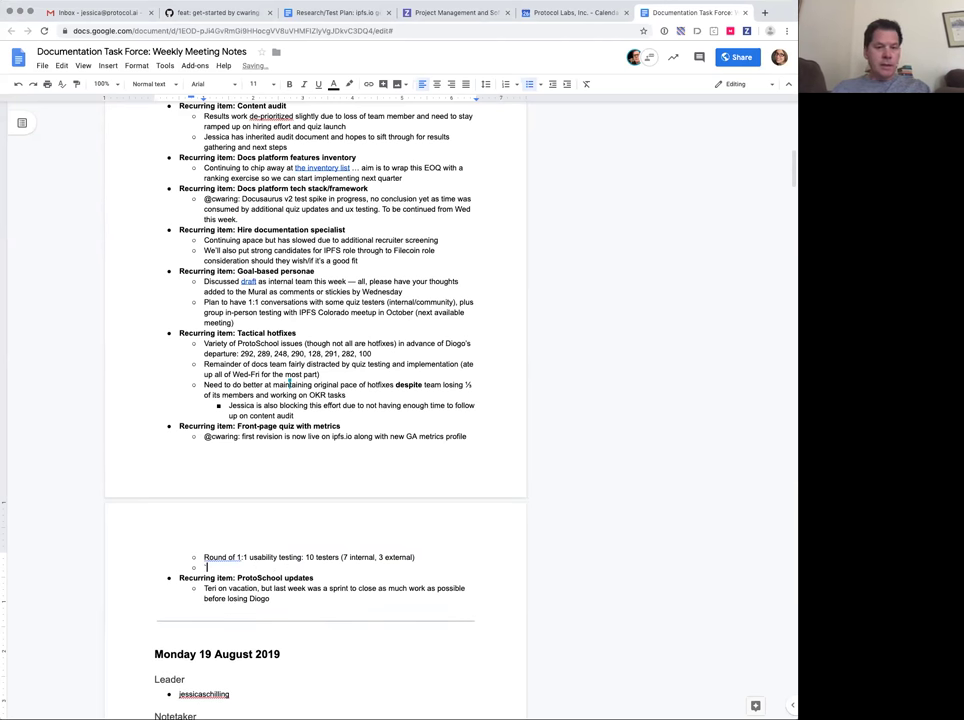
pyautogui.press('Tab')
pyautogui.write('1 no-show, which is excelle')
pyautogui.press('BackSpace')
pyautogui.press('BackSpace')
pyautogui.press('BackSpace')
pyautogui.write('lent')
# - Add the nested bullet "Thursday: tests and analysis" to the usability testing note
pyautogui.press('Return')
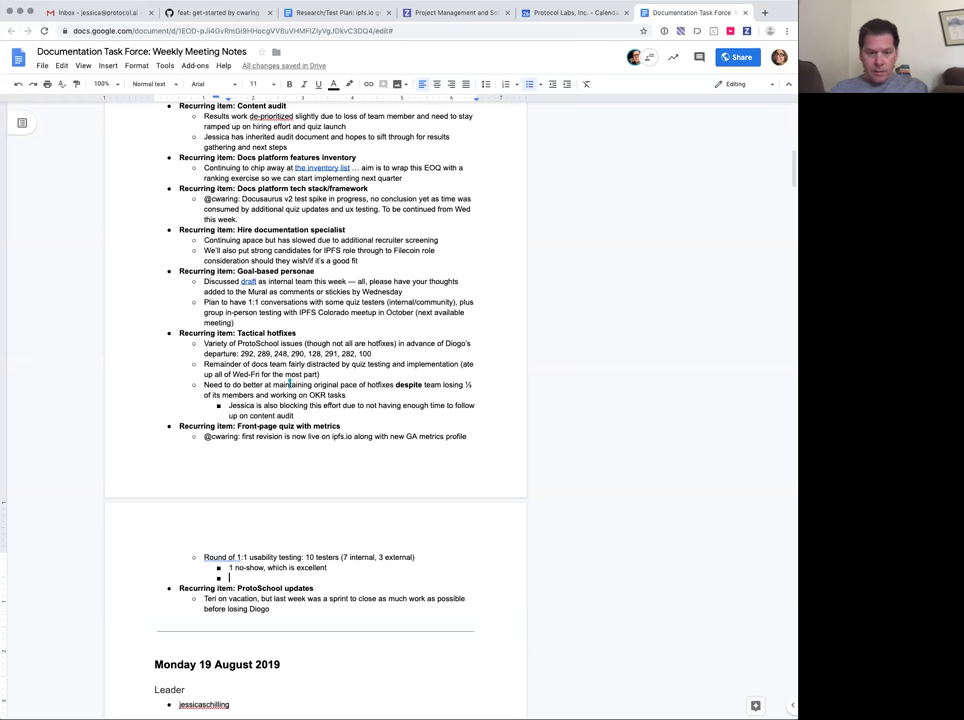
pyautogui.write('Thursday: tes')
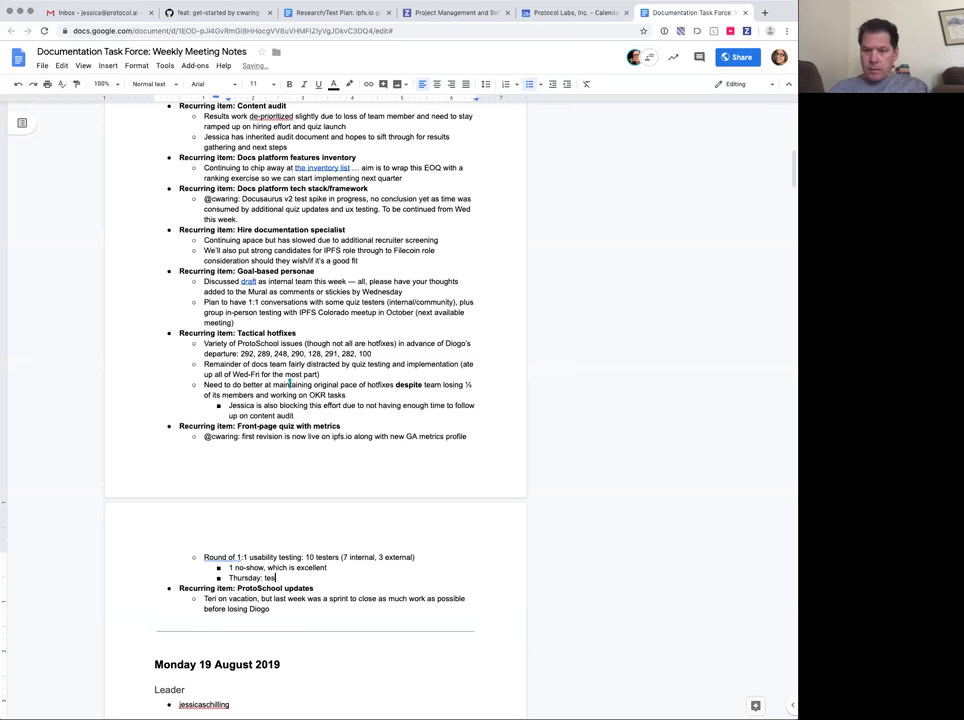
pyautogui.write('ts and analys')
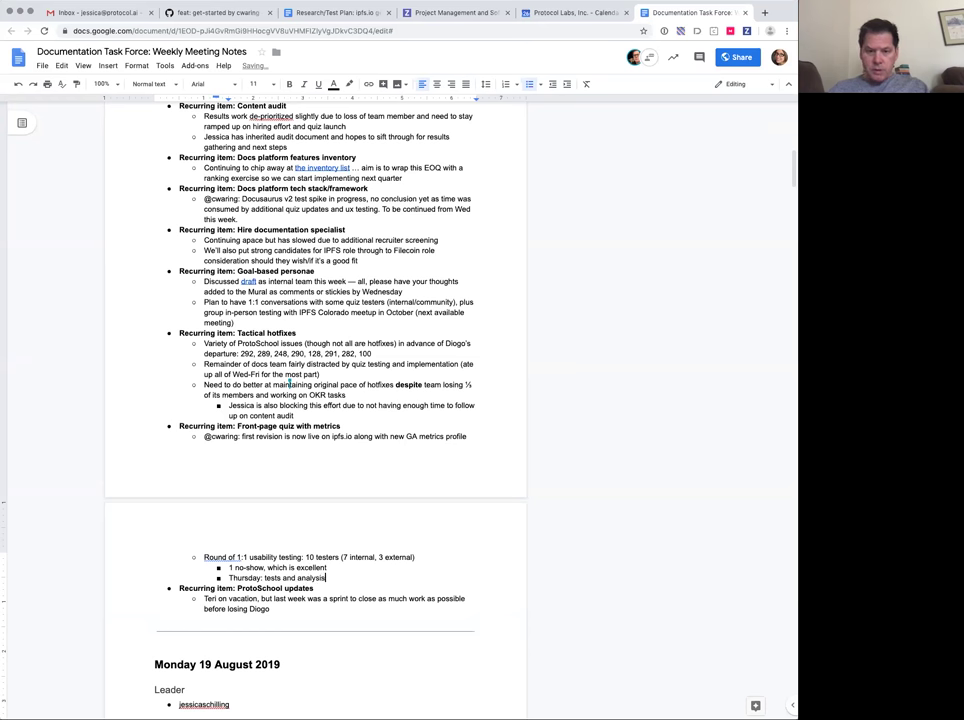
pyautogui.write('is')
# - Add the nested bullet "Friday: implementation" and begin another bullet with "Pushed"
pyautogui.press('Return')
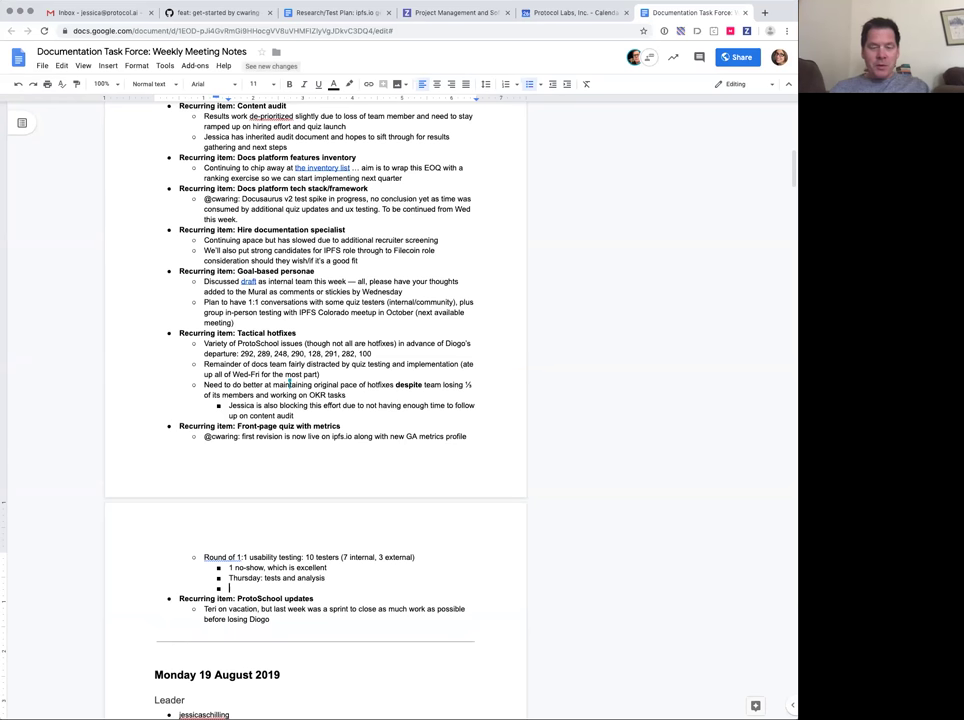
pyautogui.write('Frida')
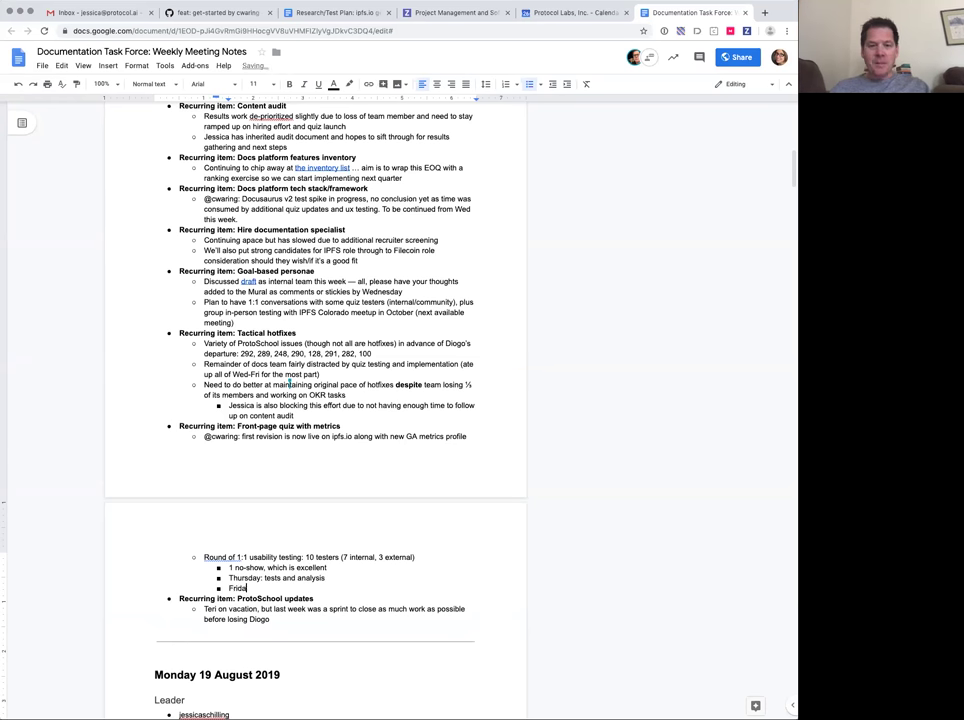
pyautogui.write('y: implementation')
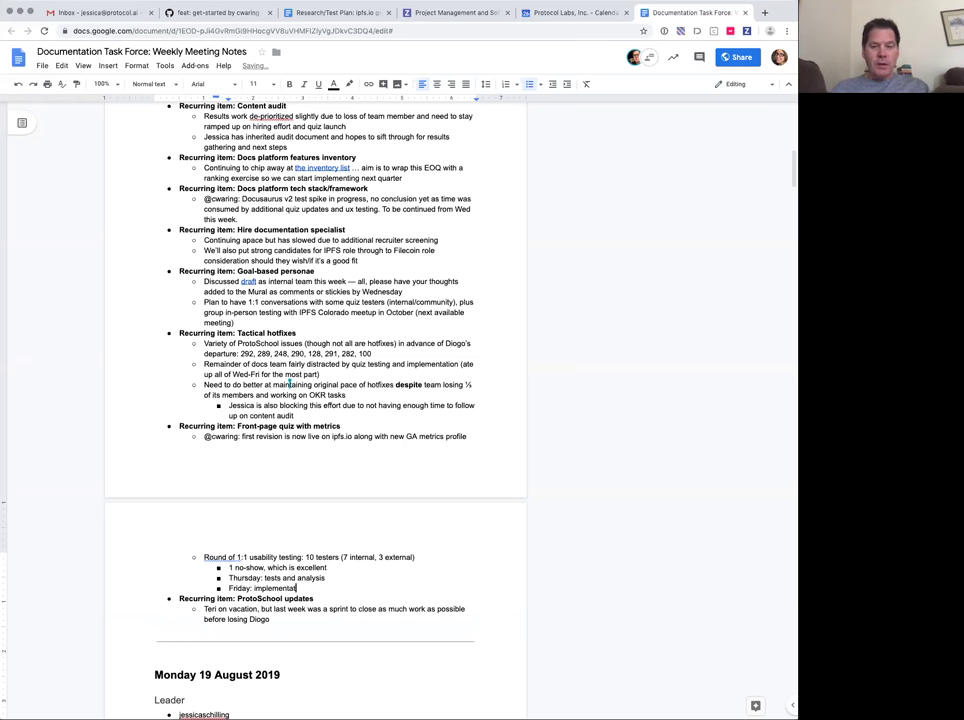
pyautogui.press('Return')
pyautogui.write('Pushed')
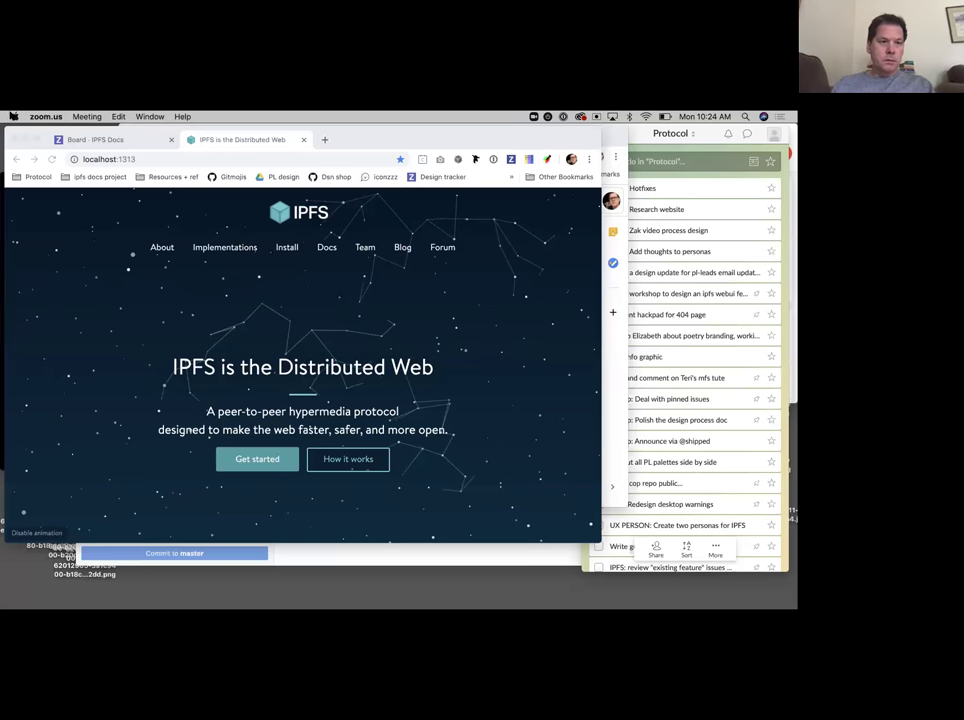
# - Show the local IPFS website in full screen and go to its section explaining how IPFS works
pyautogui.click(222, 280)
pyautogui.press('ctrl+super+f')
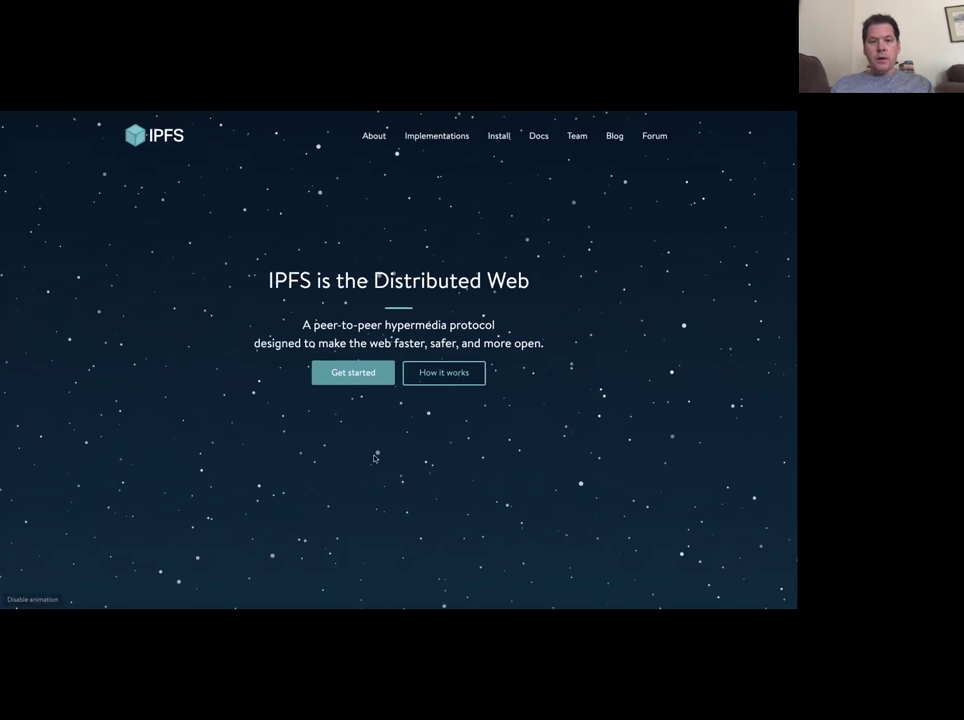
pyautogui.click(446, 373)
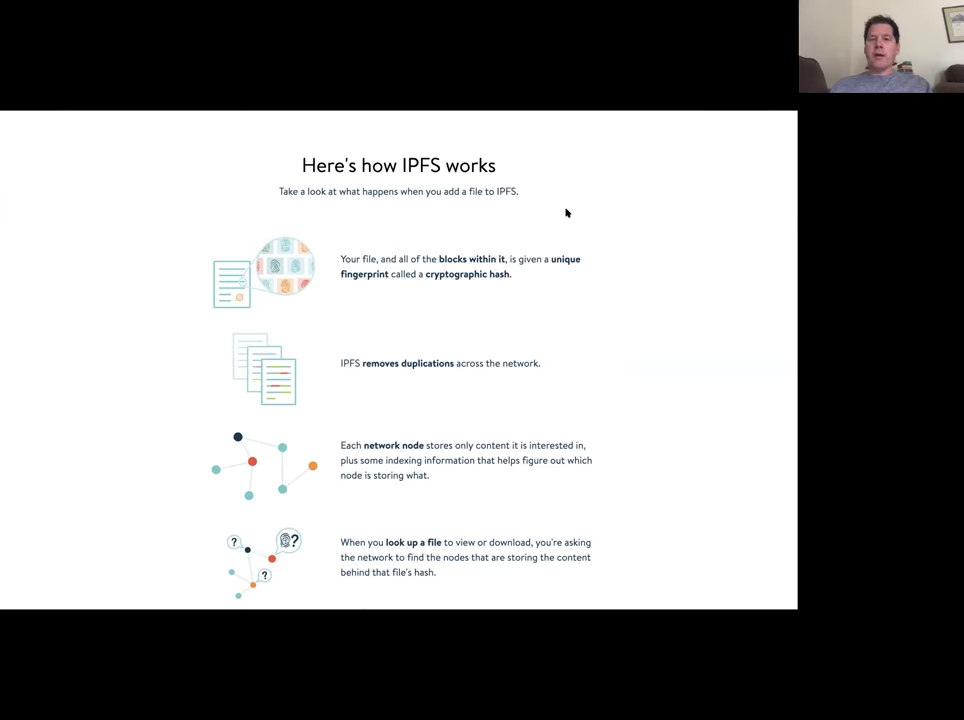
# - Return to the website's opening banner and follow its Get started link to the section "What do you want to do with IPFS?"
pyautogui.scroll(4, 566, 213)
pyautogui.scroll(-4, 567, 215)
pyautogui.scroll(3, 570, 229)
pyautogui.scroll(15, 570, 229)
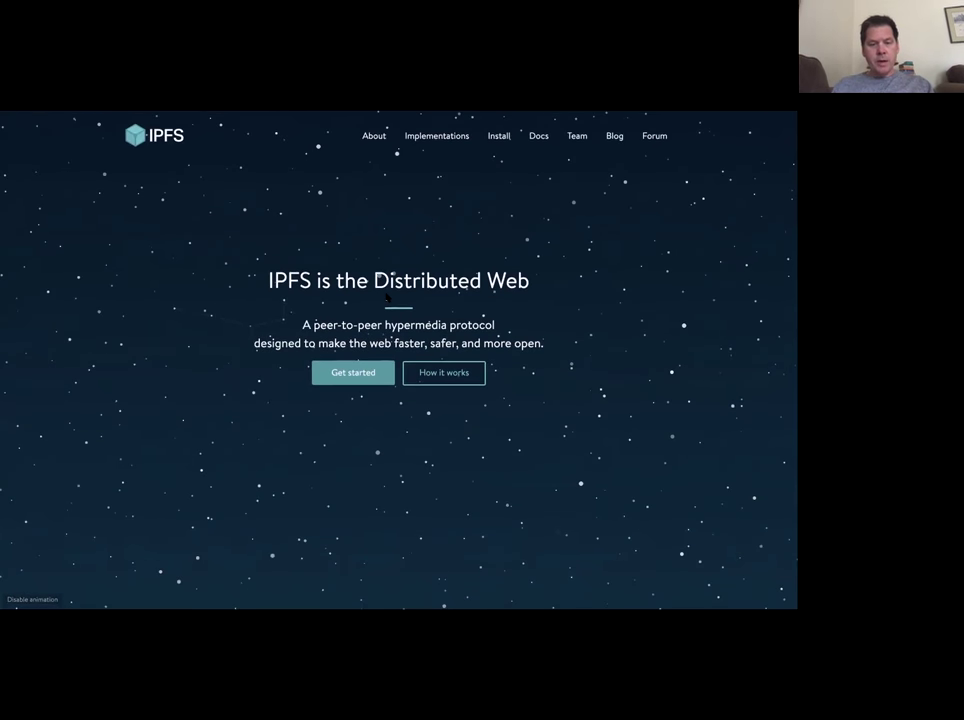
pyautogui.click(351, 373)
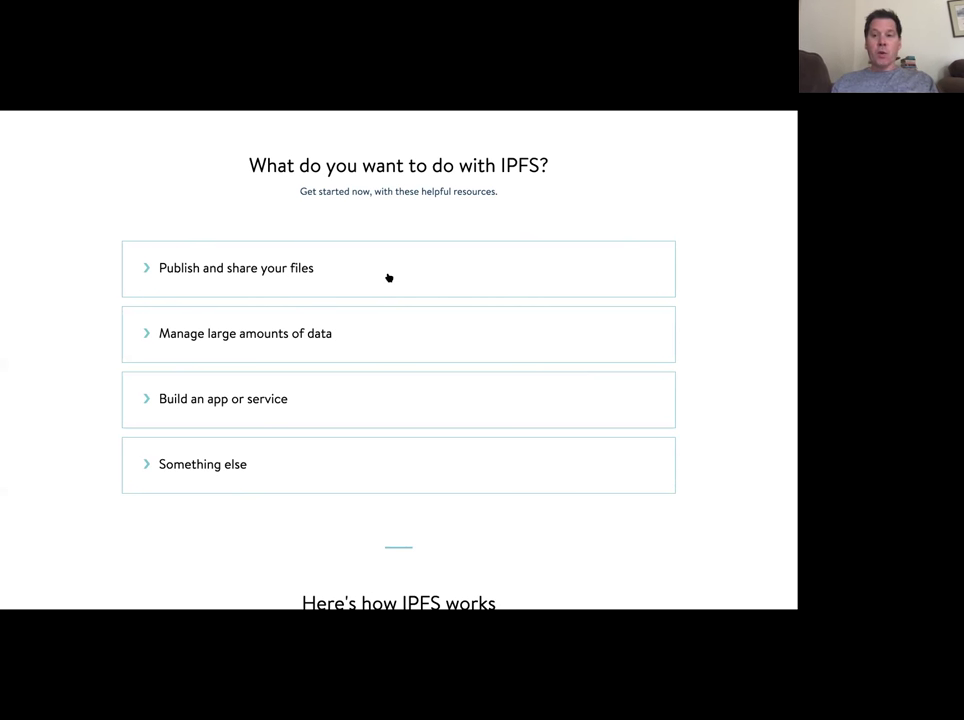
pyautogui.scroll(15, 389, 278)
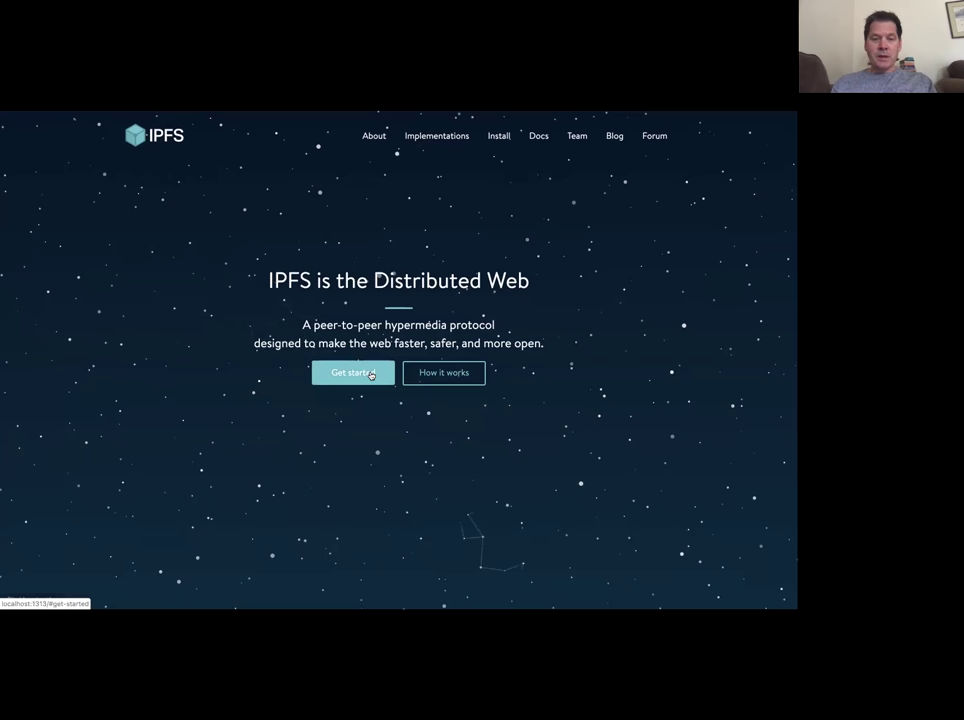
pyautogui.click(371, 374)
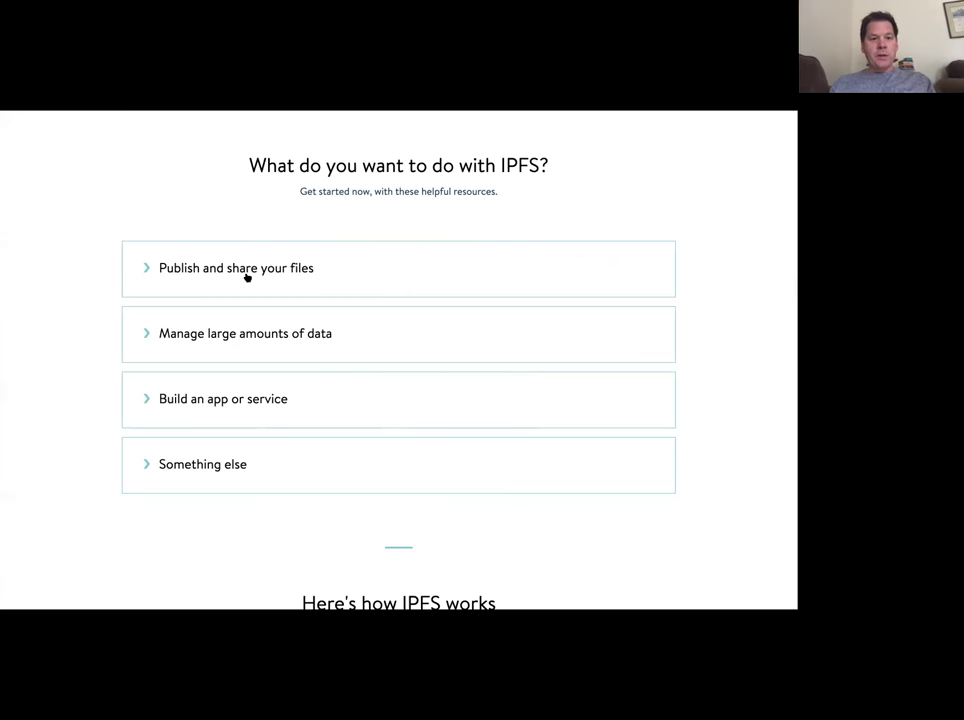
# - Show the resources under each of the four IPFS use cases in turn, from publishing files to "Something else", and collapse them all
pyautogui.click(172, 268)
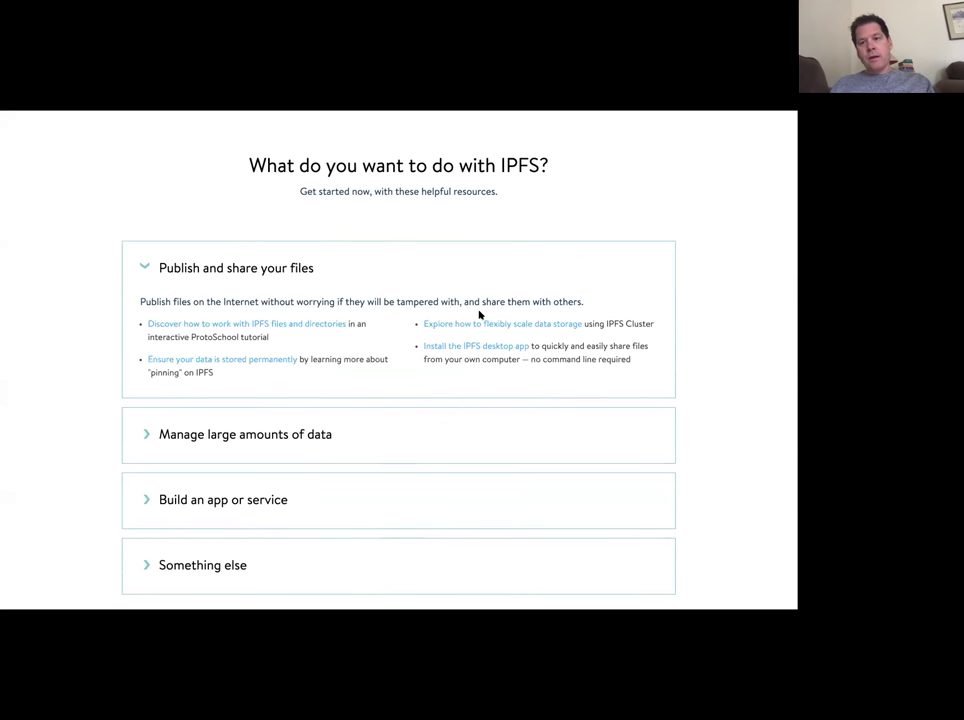
pyautogui.click(214, 434)
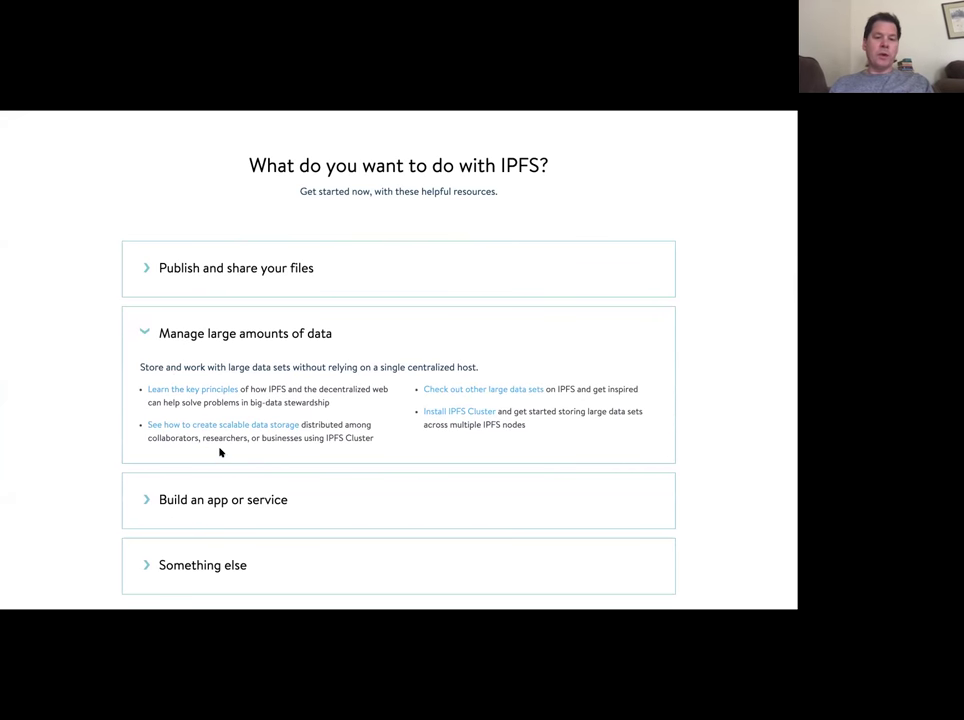
pyautogui.click(201, 498)
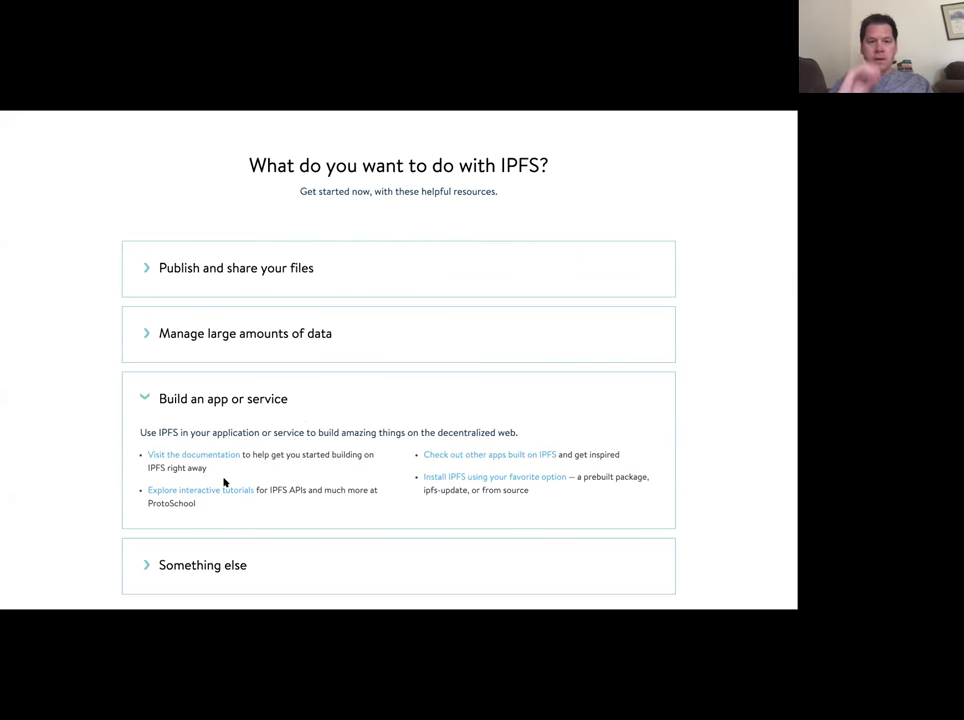
pyautogui.scroll(-1, 226, 471)
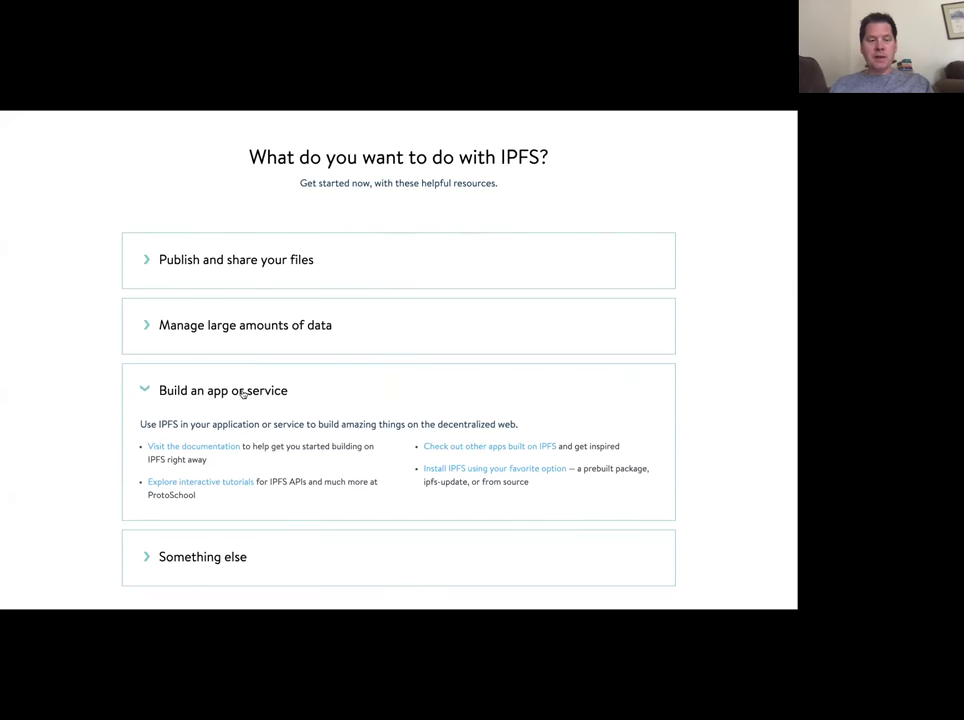
pyautogui.click(242, 391)
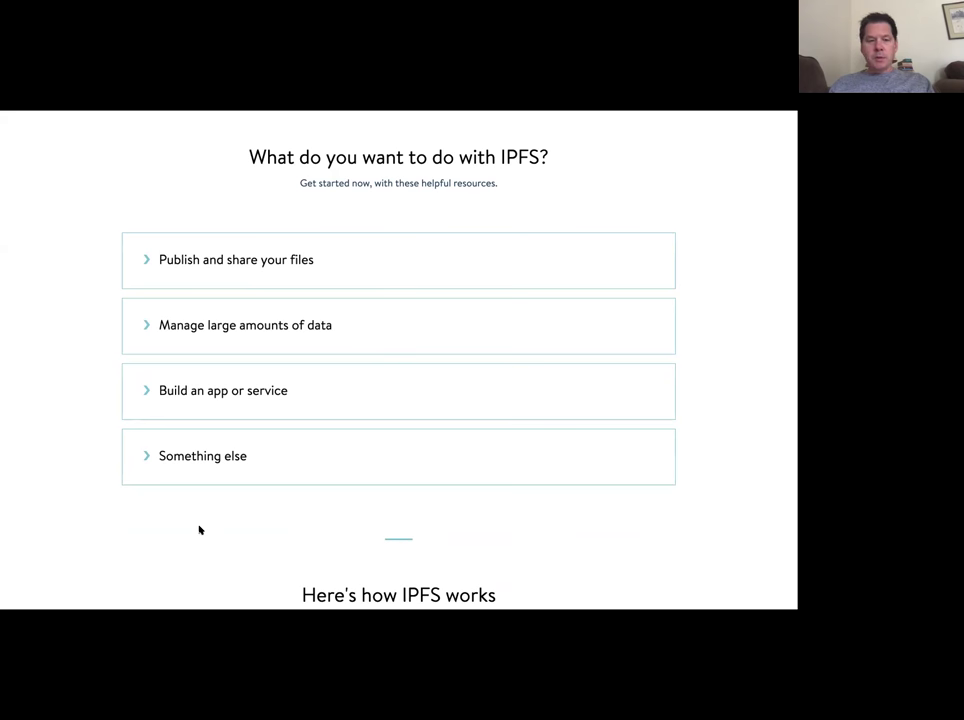
pyautogui.click(208, 458)
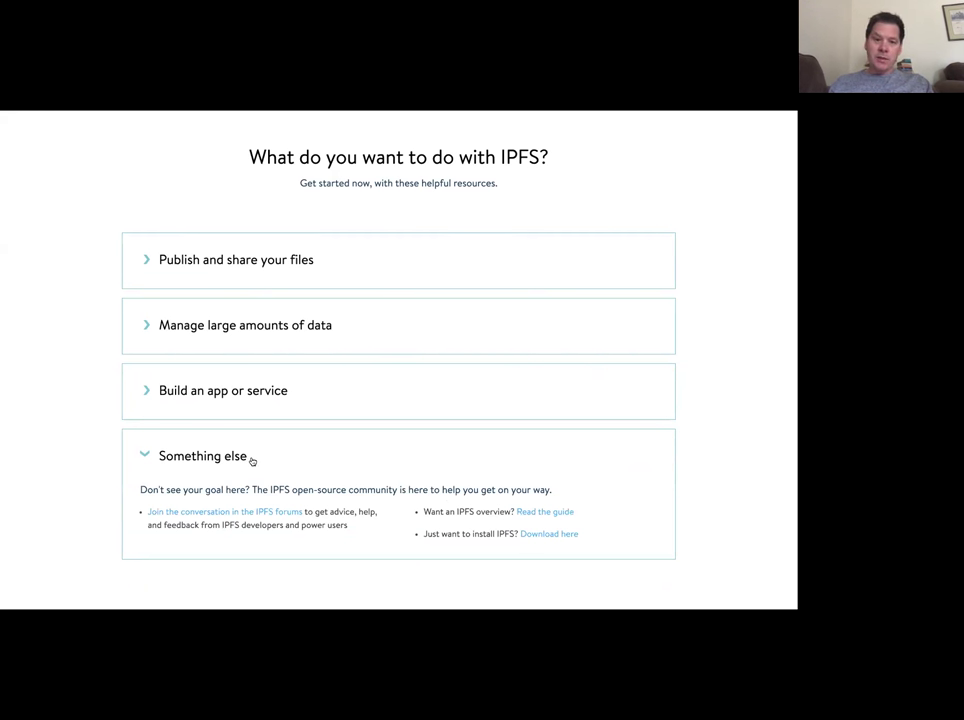
pyautogui.click(252, 460)
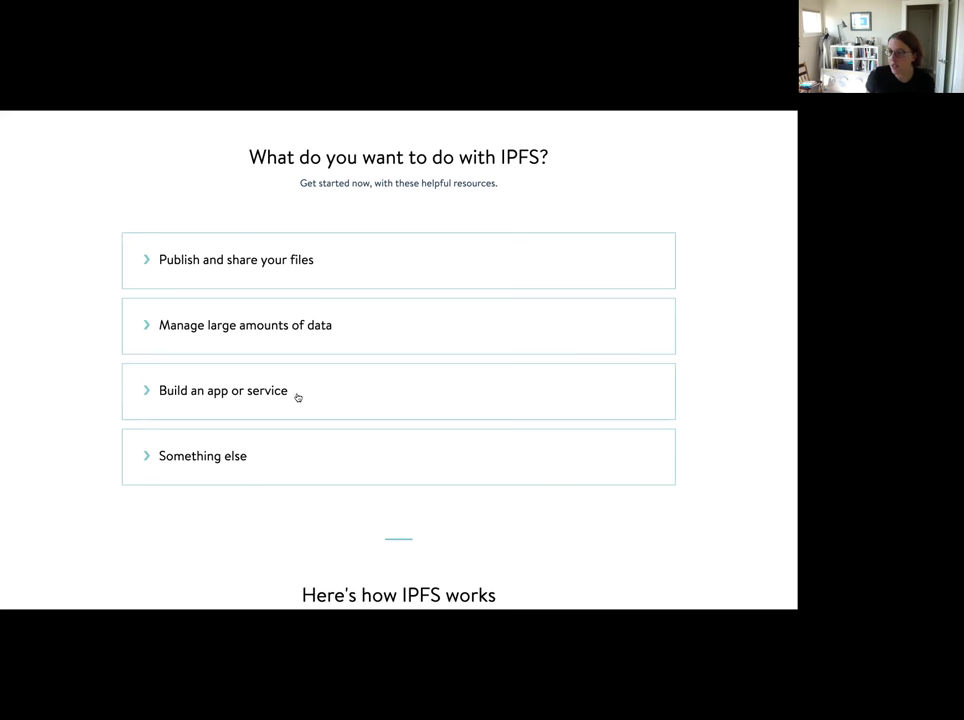
# - Reopen the resources for building an app or service, publishing and sharing files, and managing large amounts of data, one after another
pyautogui.click(297, 397)
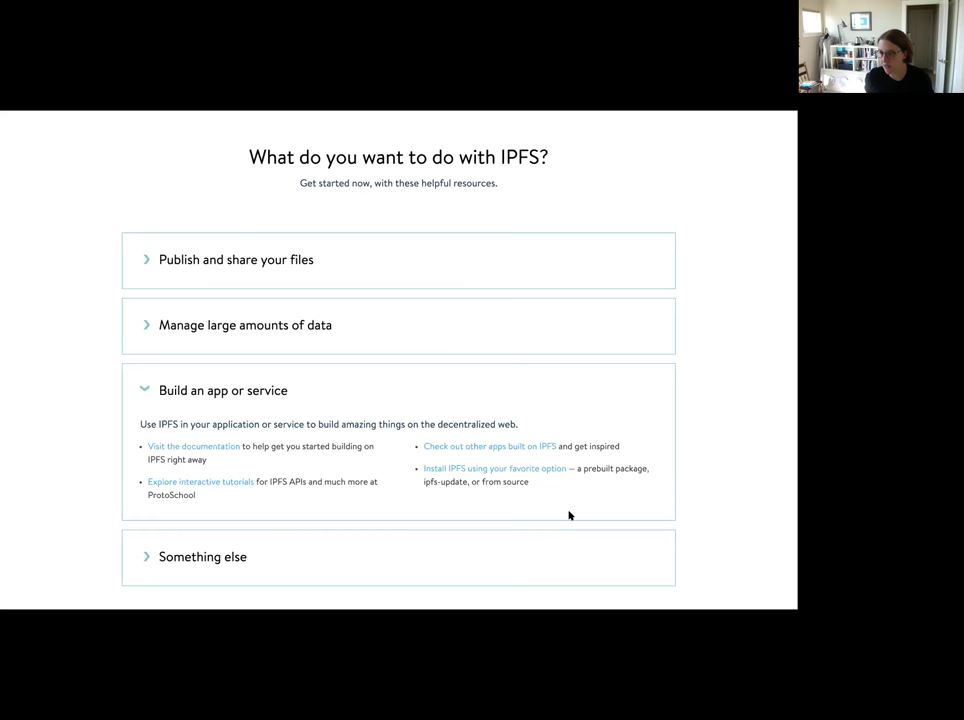
pyautogui.click(342, 272)
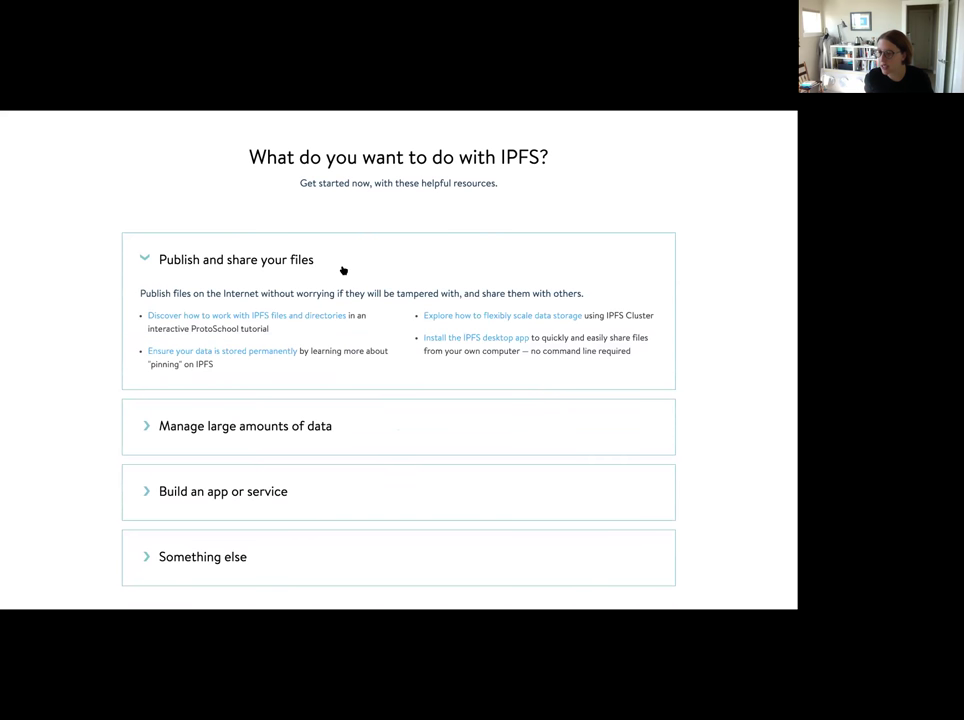
pyautogui.press('super+Tab')
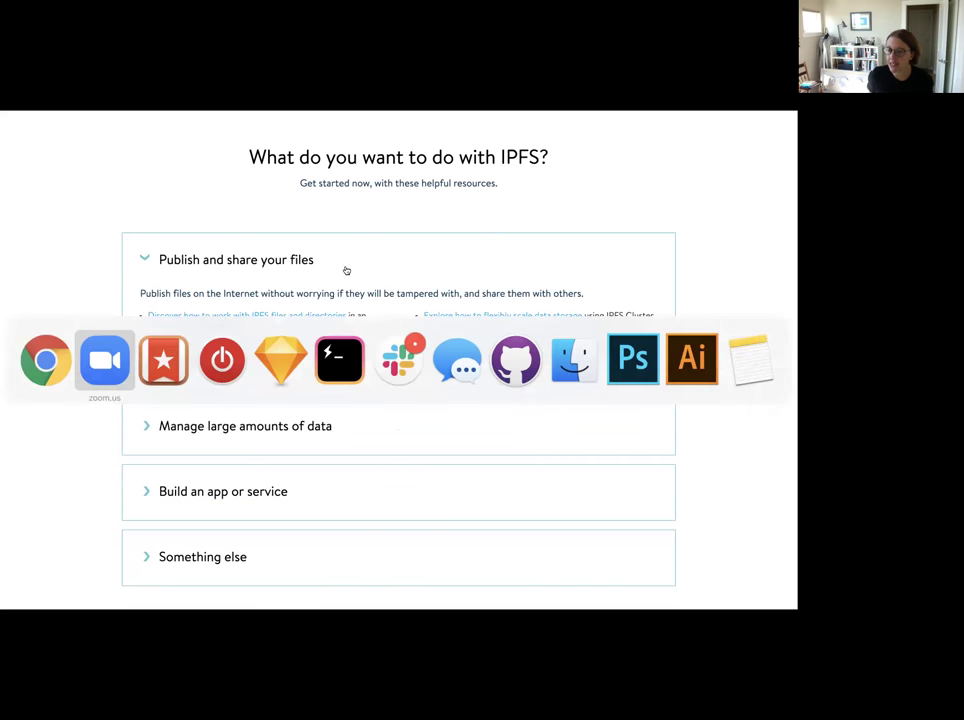
pyautogui.click(42, 364)
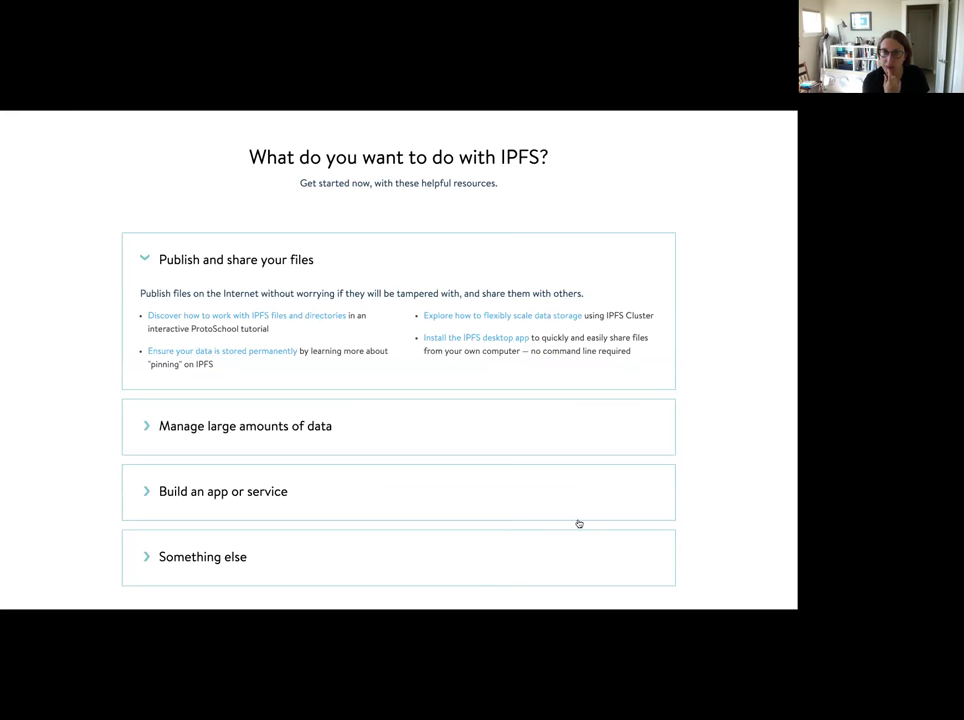
pyautogui.click(307, 436)
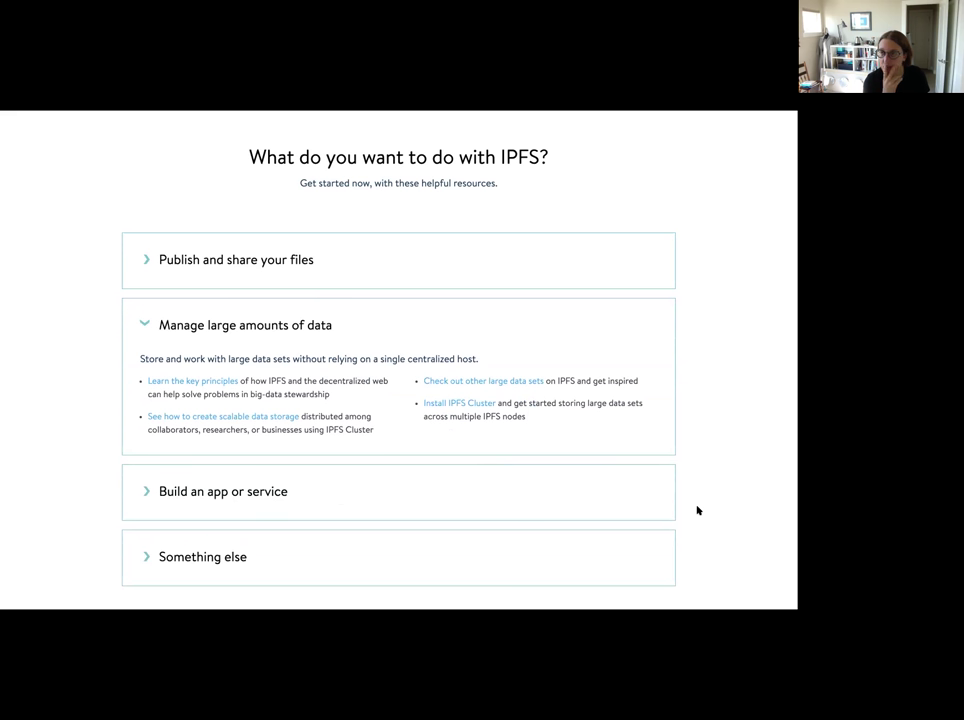